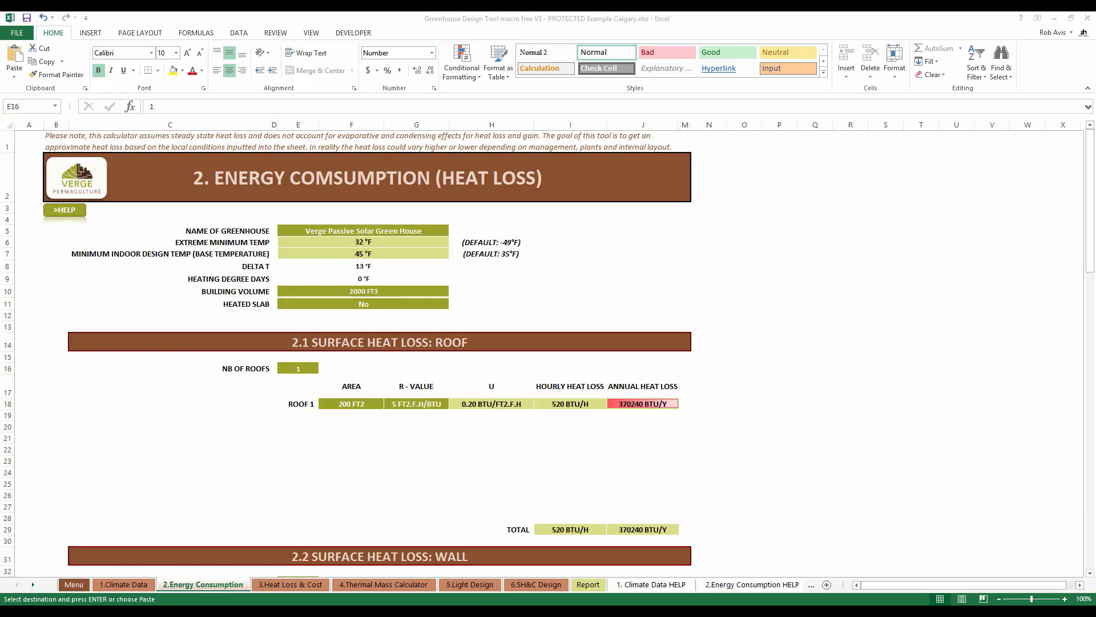
Bring the greenhouse PDF in front of Excel and enlarge it to the North Facade page.
{"action": "left_click", "coordinate": [252, 559]}
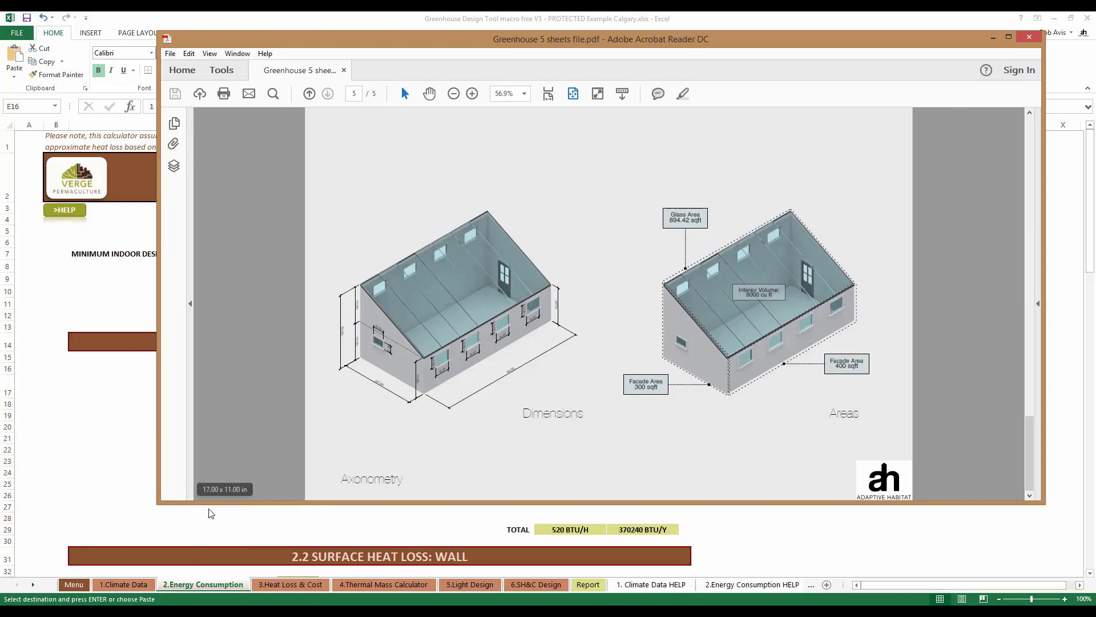
{"action": "left_click_drag", "start_coordinate": [160, 504], "coordinate": [1, 573]}
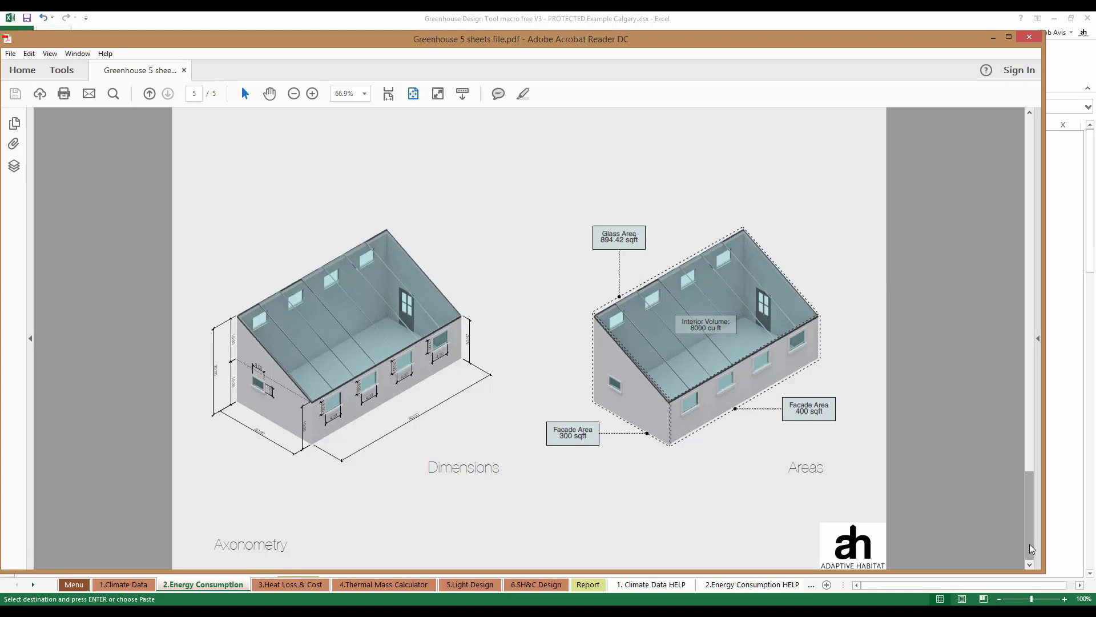
{"action": "left_click_drag", "start_coordinate": [1033, 549], "coordinate": [1032, 369]}
Scroll the PDF up to the East Facade page with its 300 sqft total.
{"action": "scroll", "coordinate": [1032, 370], "scroll_direction": "up", "scroll_amount": 1}
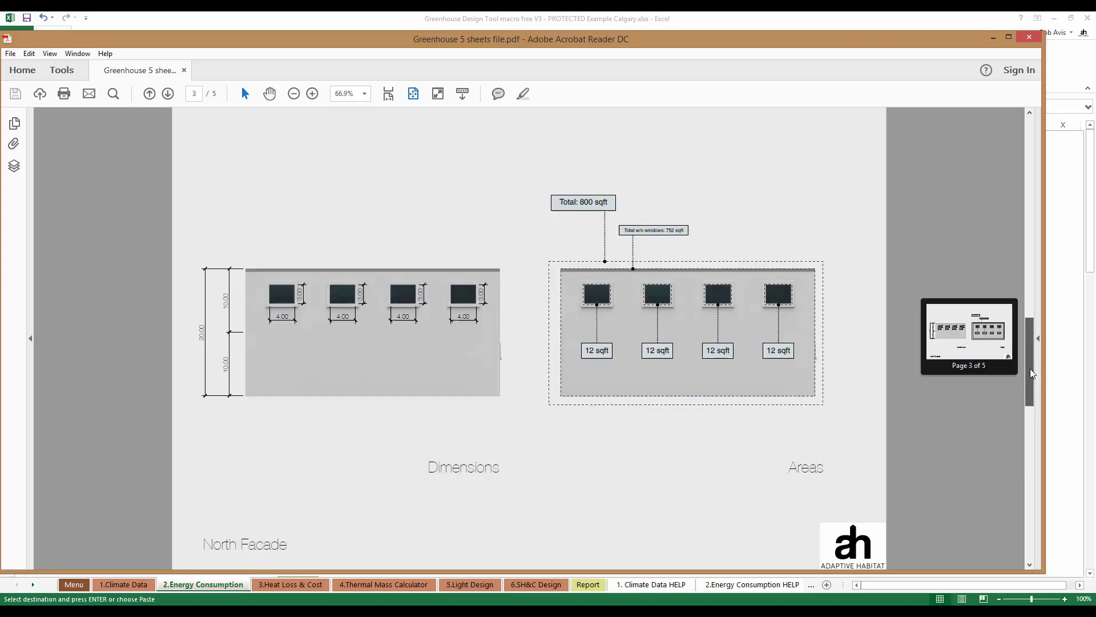
{"action": "scroll", "coordinate": [1032, 369], "scroll_direction": "up", "scroll_amount": 1}
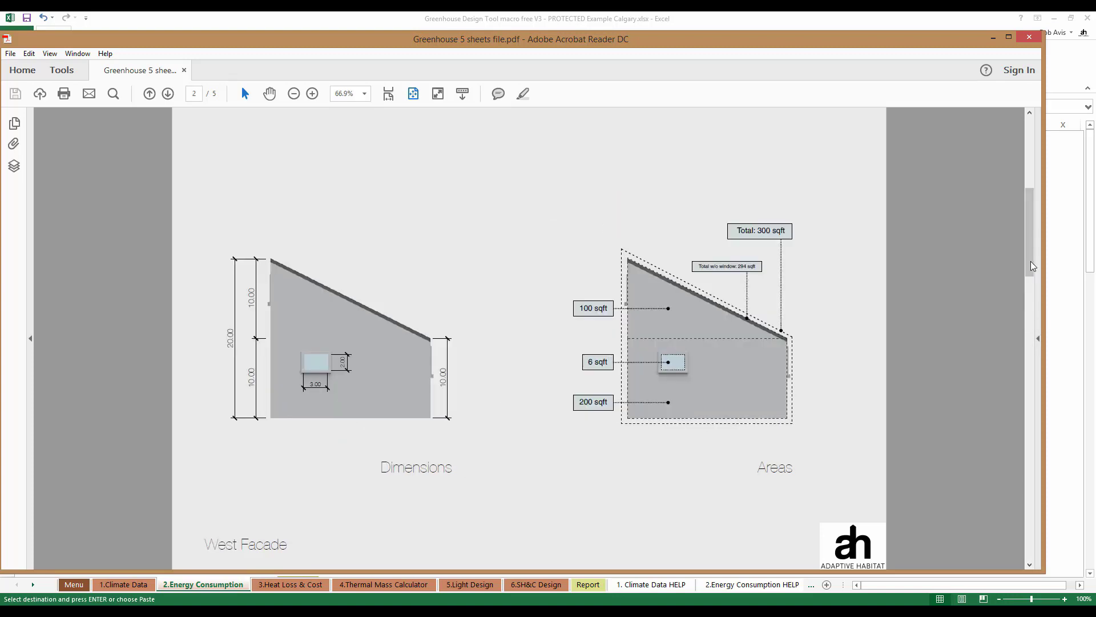
{"action": "left_click_drag", "start_coordinate": [1033, 276], "coordinate": [1033, 218]}
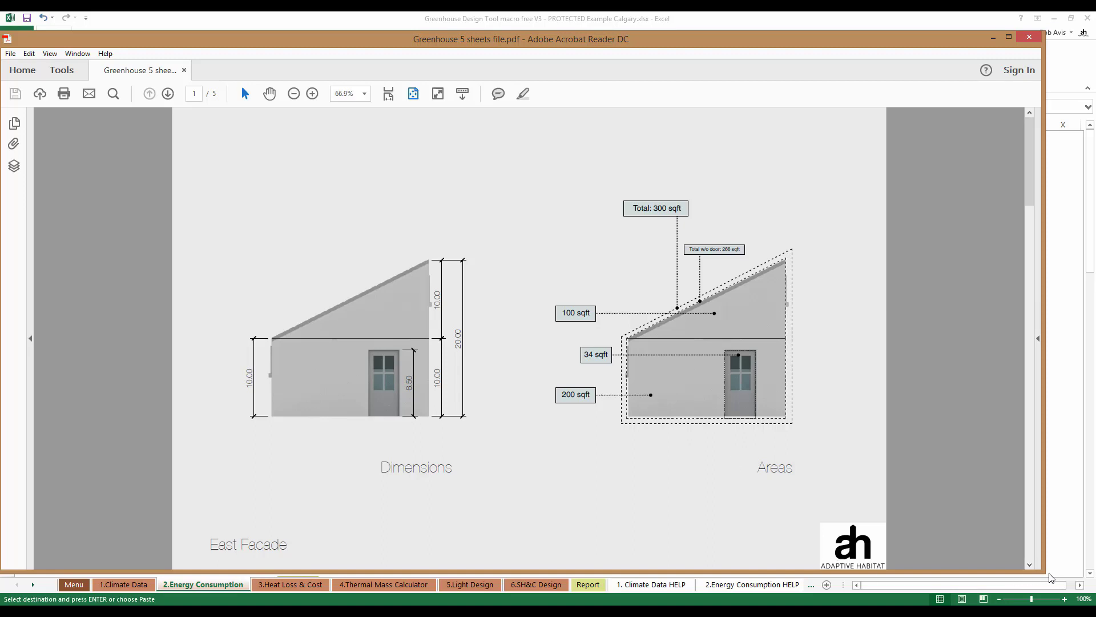
Shrink the Acrobat window and move it to the top right beside the spreadsheet.
{"action": "left_click_drag", "start_coordinate": [1043, 571], "coordinate": [517, 345]}
{"action": "left_click_drag", "start_coordinate": [388, 47], "coordinate": [839, 42]}
{"action": "left_click_drag", "start_coordinate": [455, 347], "coordinate": [691, 322]}
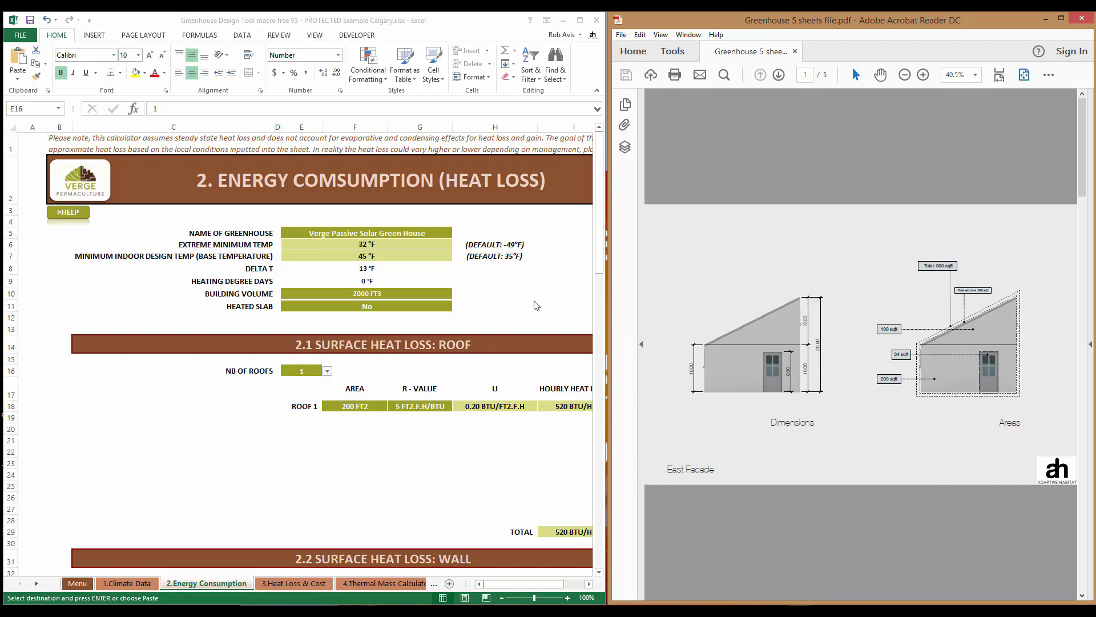
Enter 'Verge Passive Solar Greenhouse' as the greenhouse name in E5.
{"action": "left_click", "coordinate": [413, 232]}
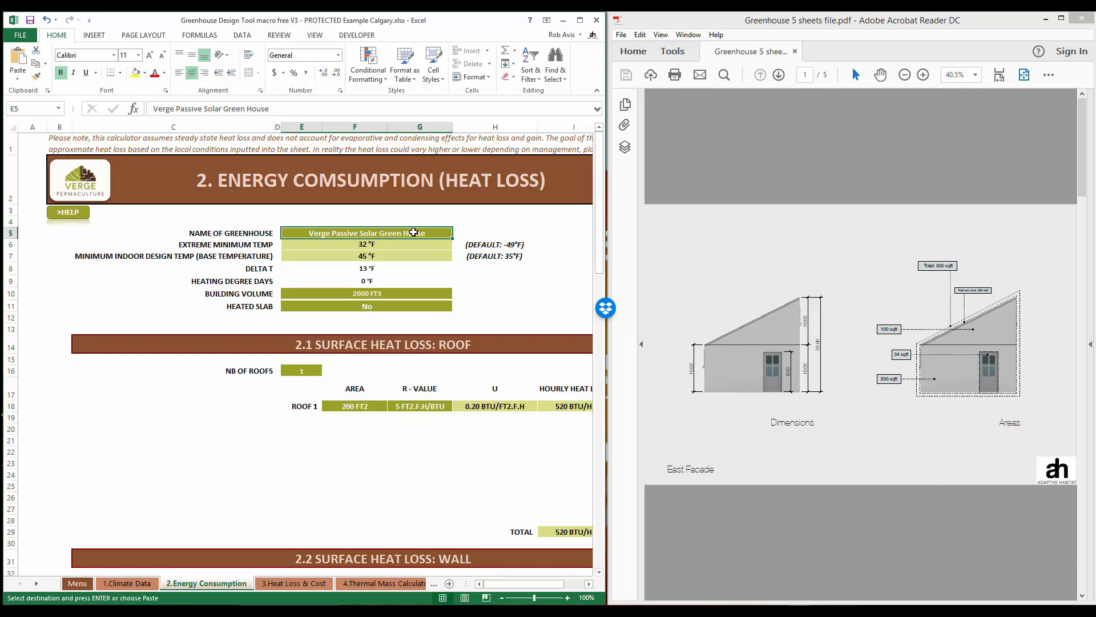
{"action": "type", "text": "Verge P"}
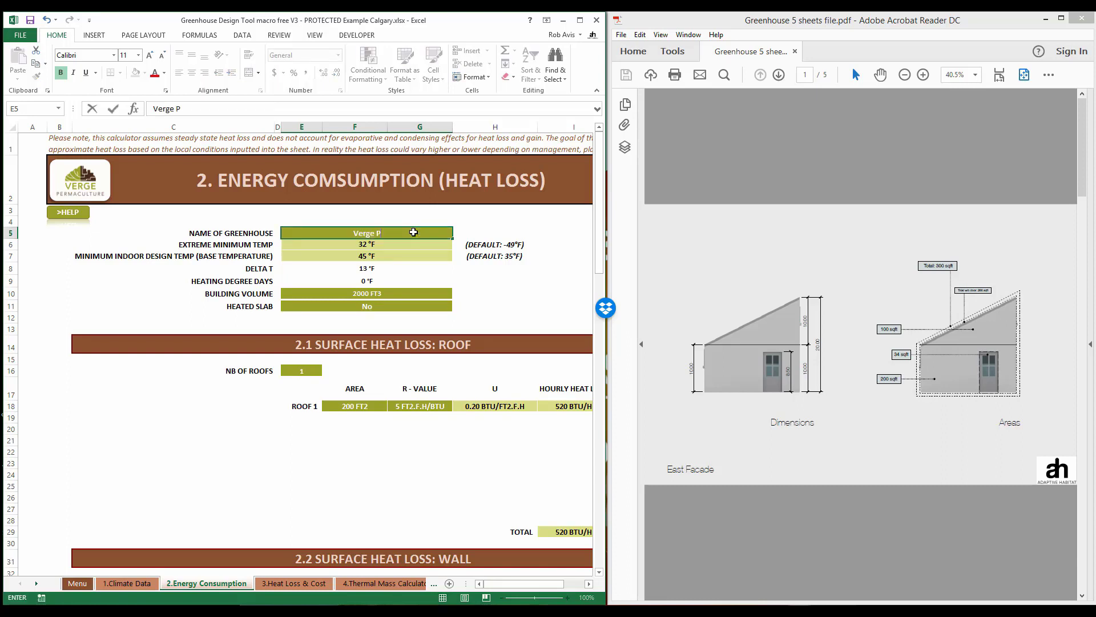
{"action": "type", "text": "assive Solar Greenhouse"}
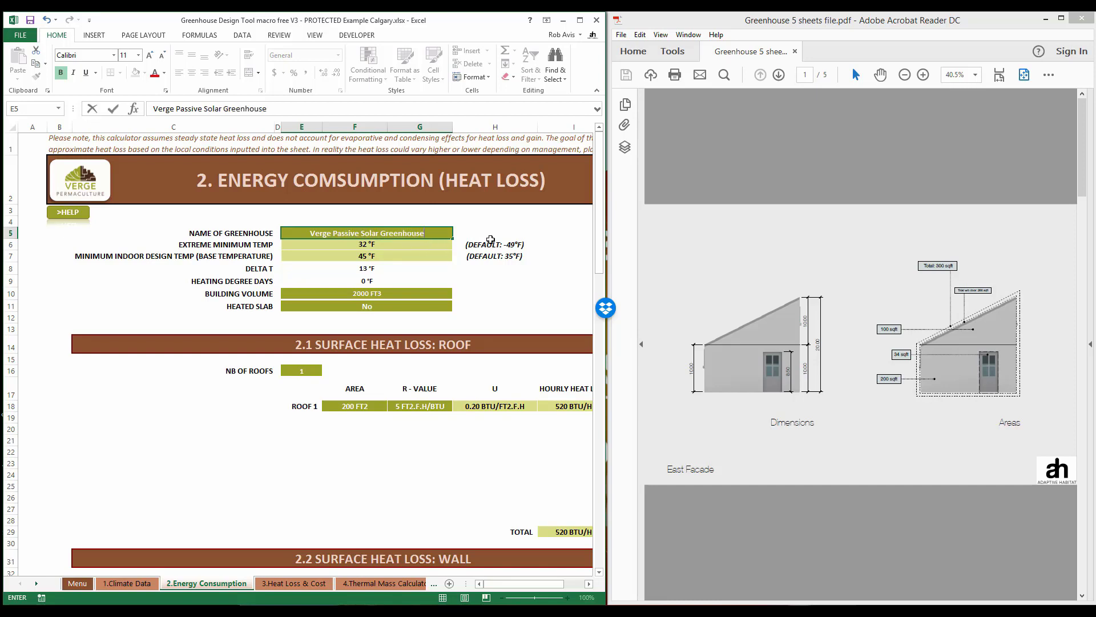
Set the extreme minimum temperature to -49 °F and indoor design temperature to 35 °F.
{"action": "left_click", "coordinate": [380, 246]}
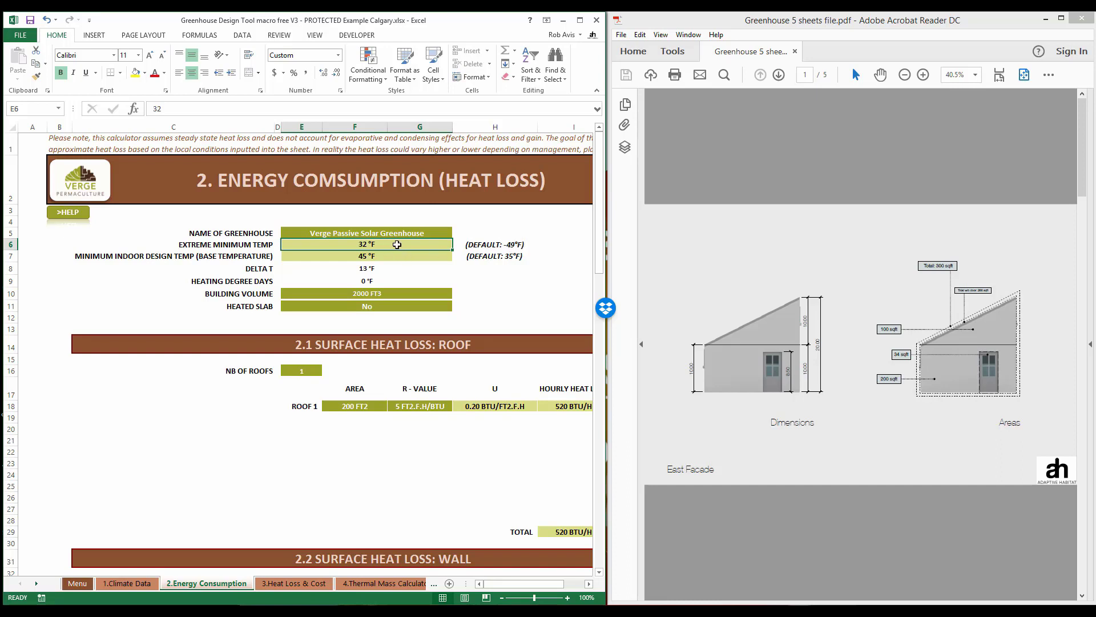
{"action": "type", "text": "-49"}
{"action": "key", "text": "Return"}
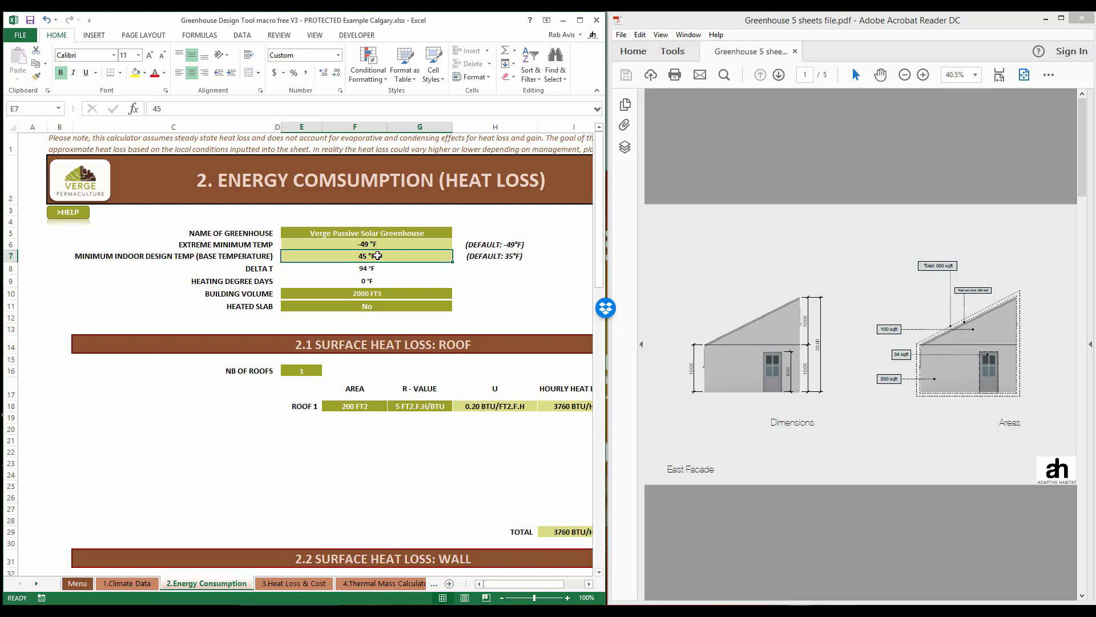
{"action": "type", "text": "35"}
{"action": "left_click", "coordinate": [372, 294]}
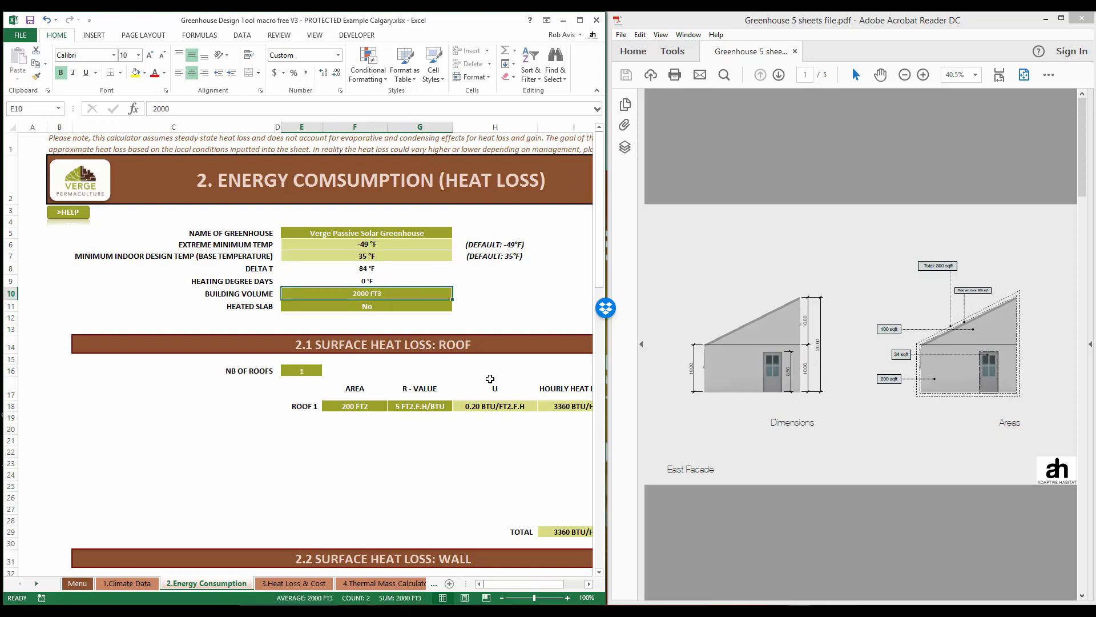
{"action": "left_click", "coordinate": [891, 364]}
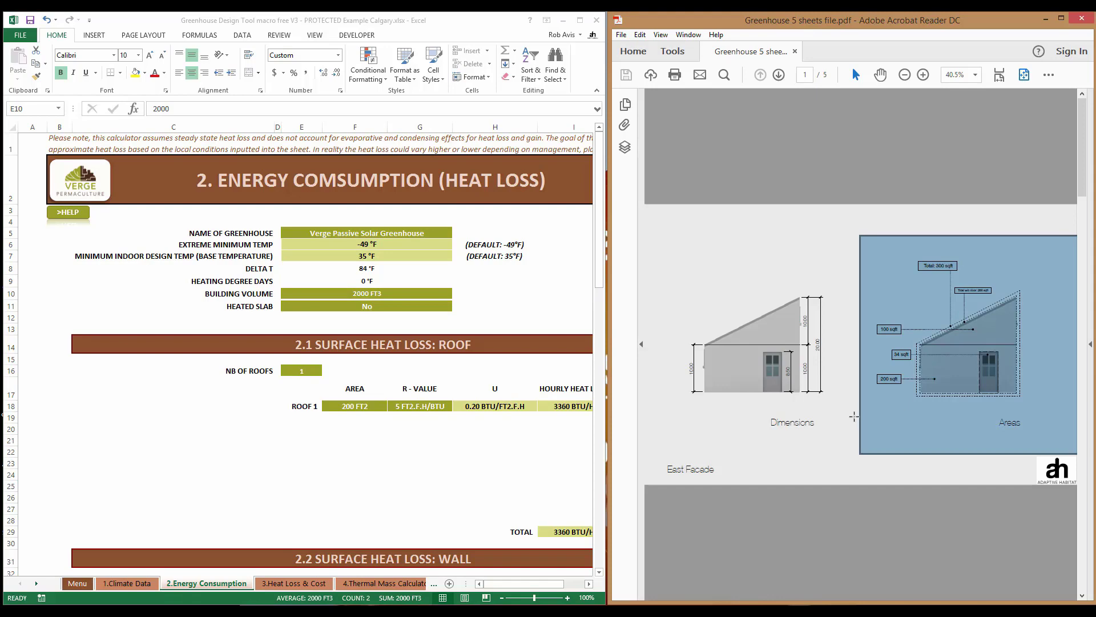
Enter 8000 FT3 as the building volume in E10, matching the PDF's interior volume.
{"action": "scroll", "coordinate": [854, 417], "scroll_direction": "down", "scroll_amount": 3}
{"action": "scroll", "coordinate": [851, 416], "scroll_direction": "down", "scroll_amount": 1}
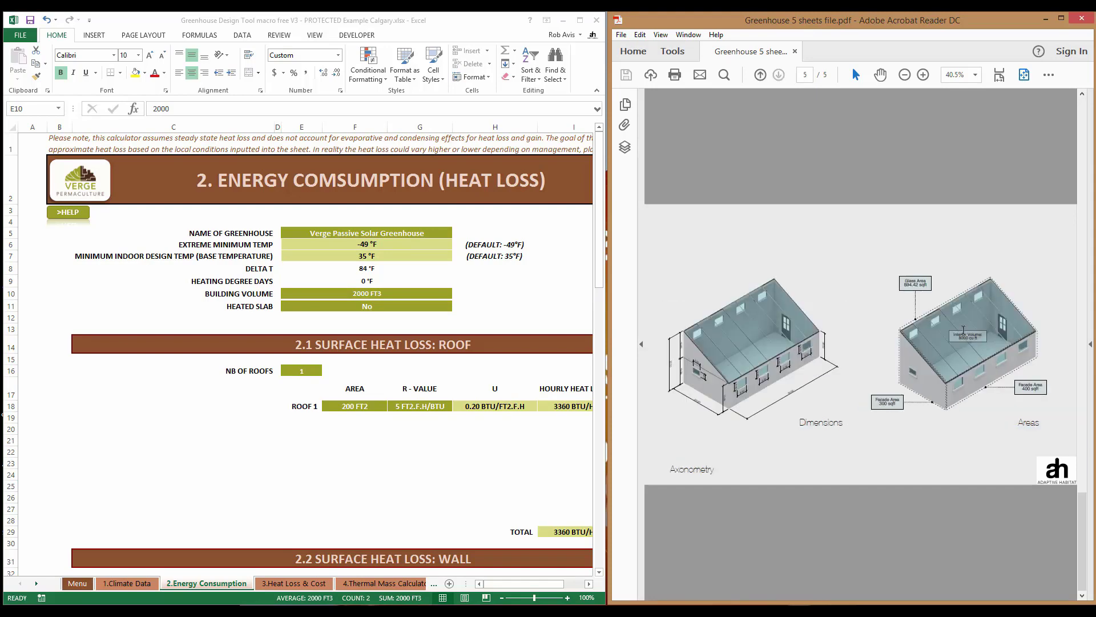
{"action": "scroll", "coordinate": [964, 330], "scroll_direction": "up", "scroll_amount": 5}
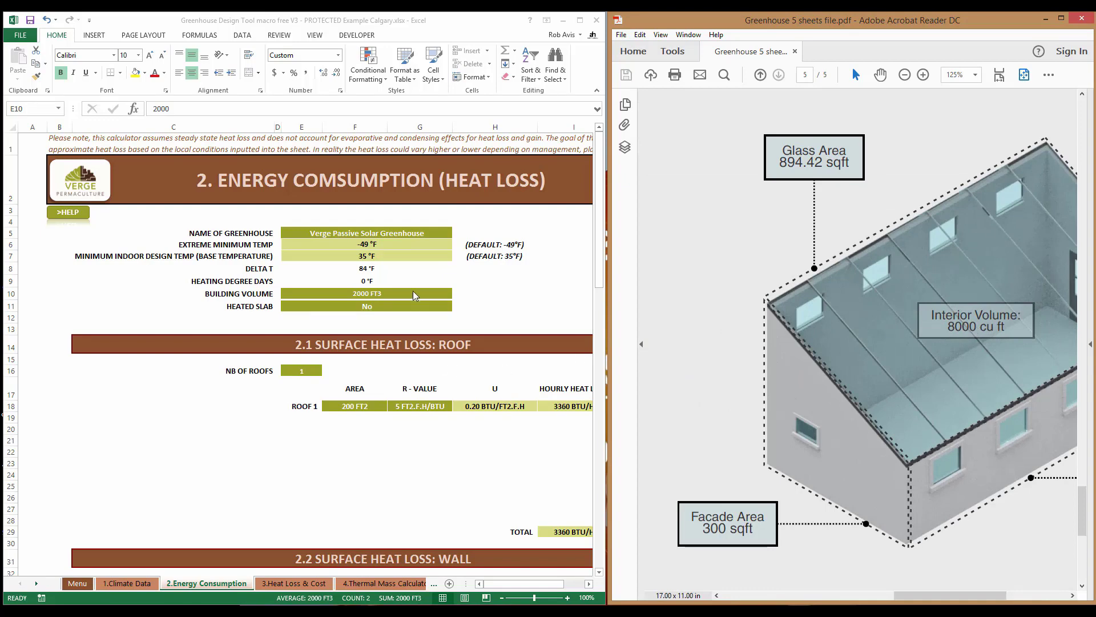
{"action": "left_click", "coordinate": [372, 293]}
{"action": "type", "text": "8000"}
{"action": "key", "text": "Return"}
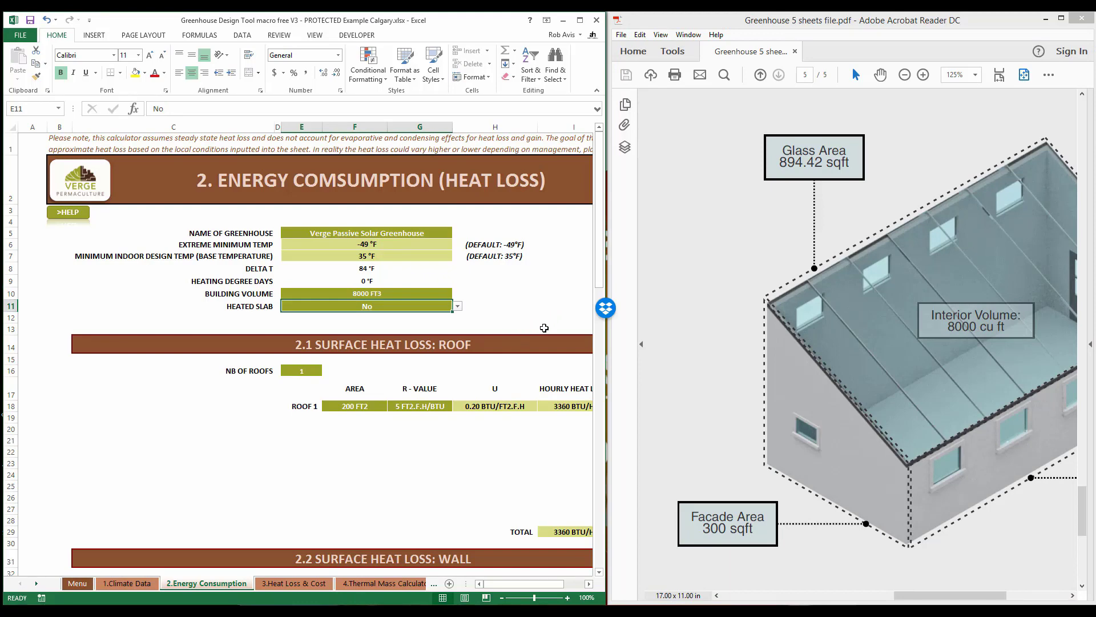
{"action": "left_click_drag", "start_coordinate": [600, 269], "coordinate": [599, 284]}
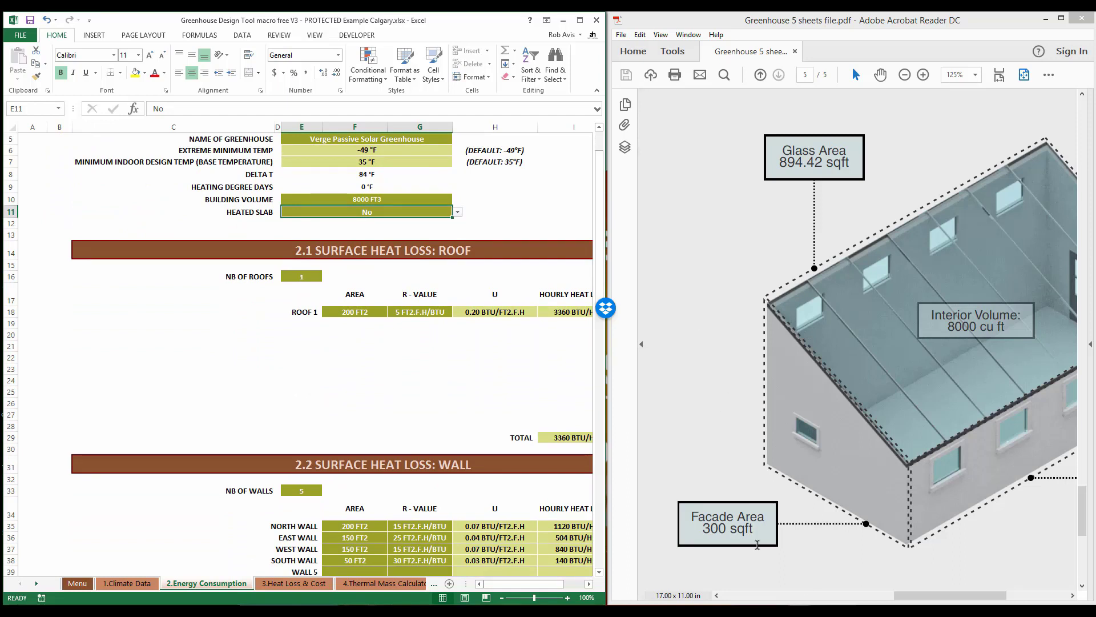
{"action": "left_click_drag", "start_coordinate": [903, 597], "coordinate": [922, 598]}
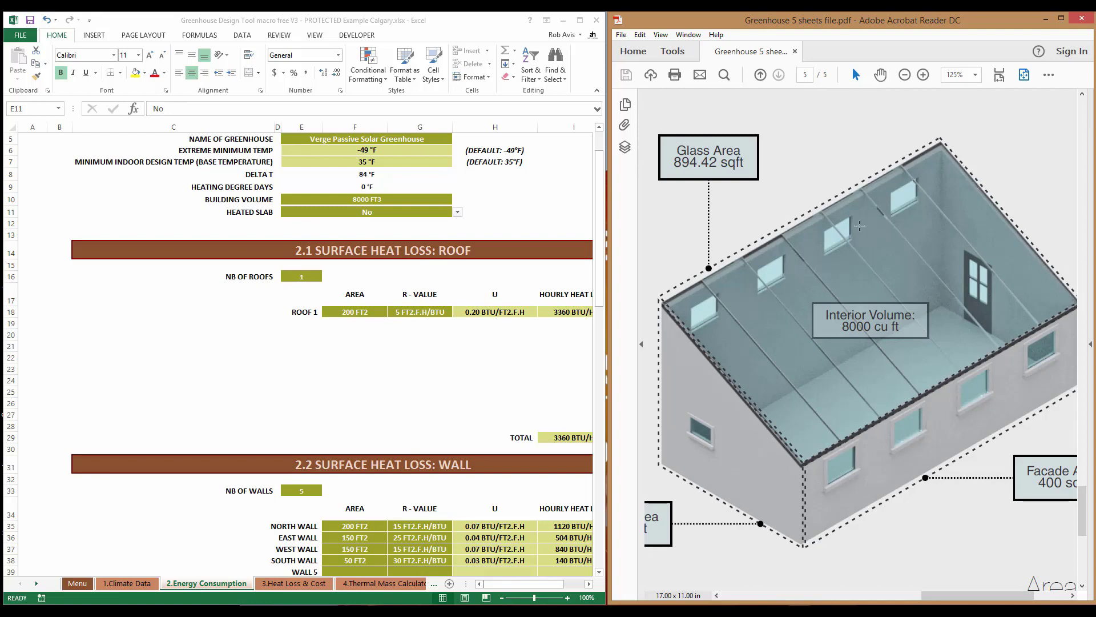
Choose 0 as the number of roofs in E16, removing the roof rows.
{"action": "left_click", "coordinate": [308, 277]}
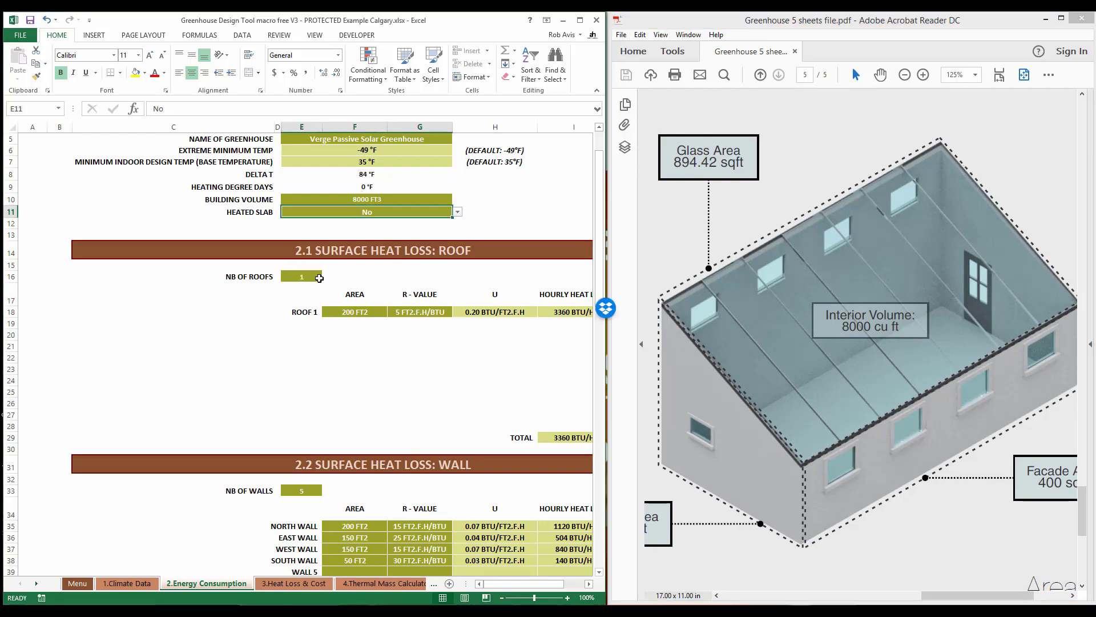
{"action": "left_click", "coordinate": [327, 277]}
{"action": "scroll", "coordinate": [326, 302], "scroll_direction": "up", "scroll_amount": 1}
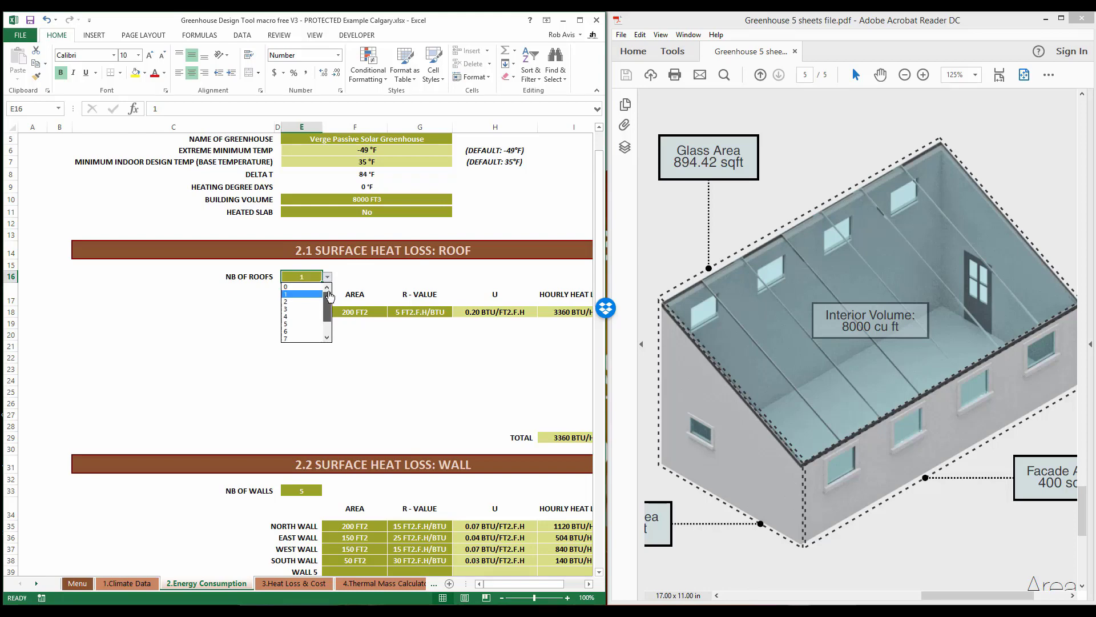
{"action": "left_click", "coordinate": [297, 286]}
{"action": "left_click", "coordinate": [399, 357]}
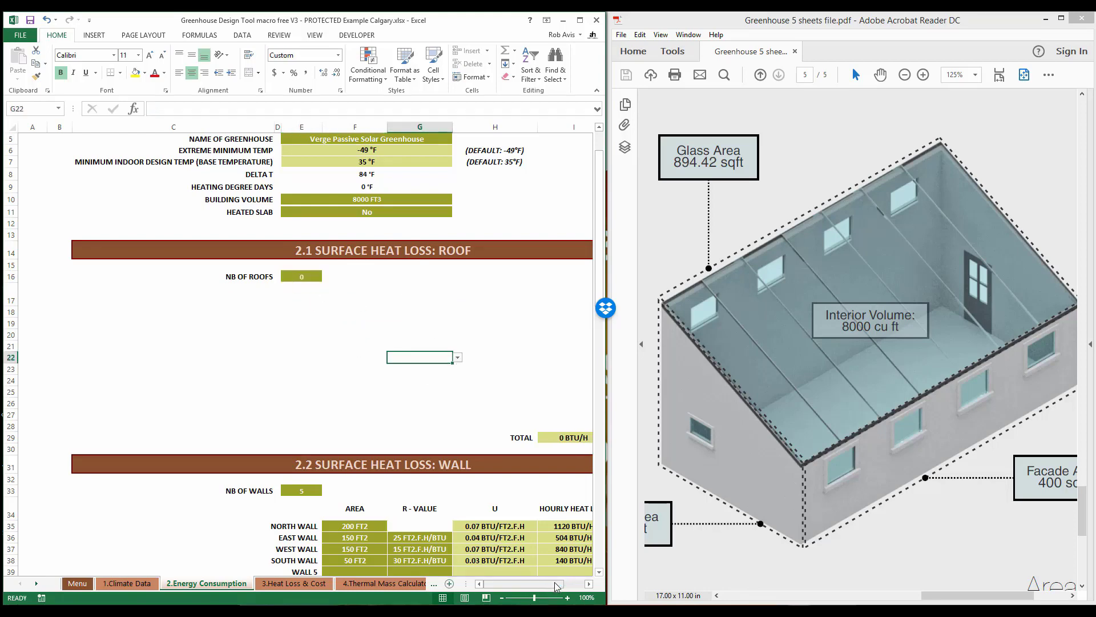
{"action": "left_click_drag", "start_coordinate": [547, 589], "coordinate": [560, 585]}
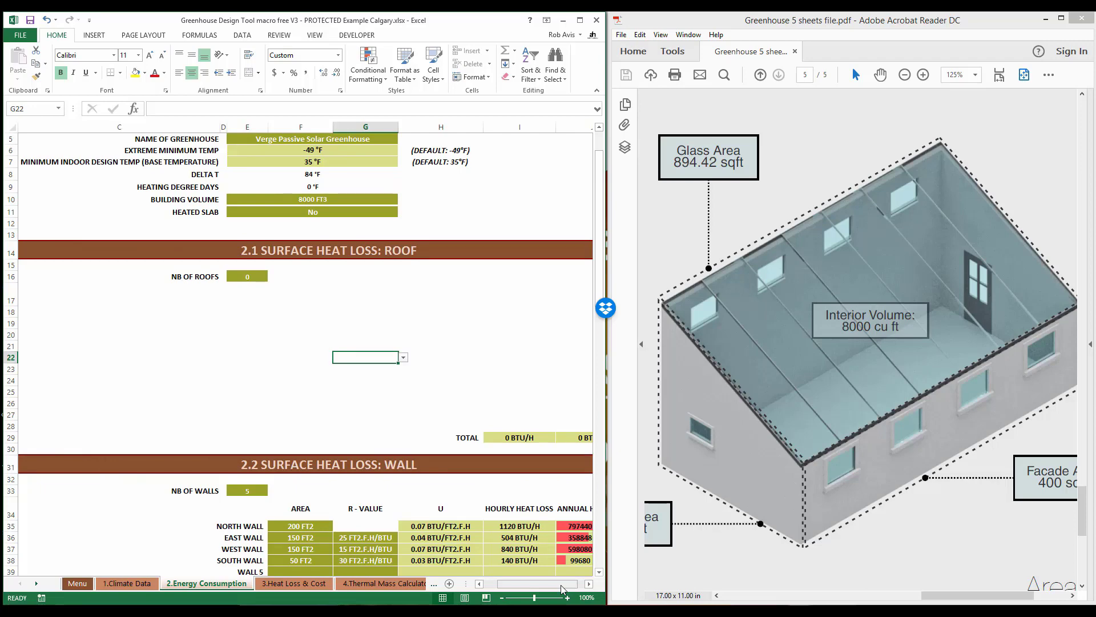
{"action": "scroll", "coordinate": [609, 309], "scroll_direction": "down", "scroll_amount": 3}
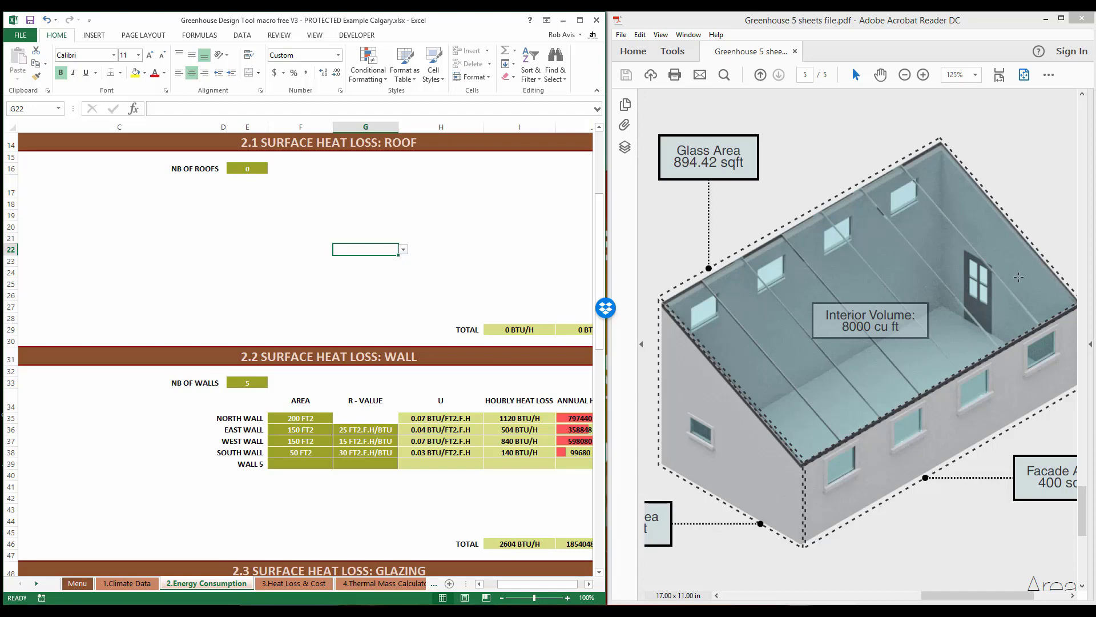
Set the number of walls in E33 to 4.
{"action": "left_click", "coordinate": [248, 384]}
{"action": "left_click", "coordinate": [274, 384]}
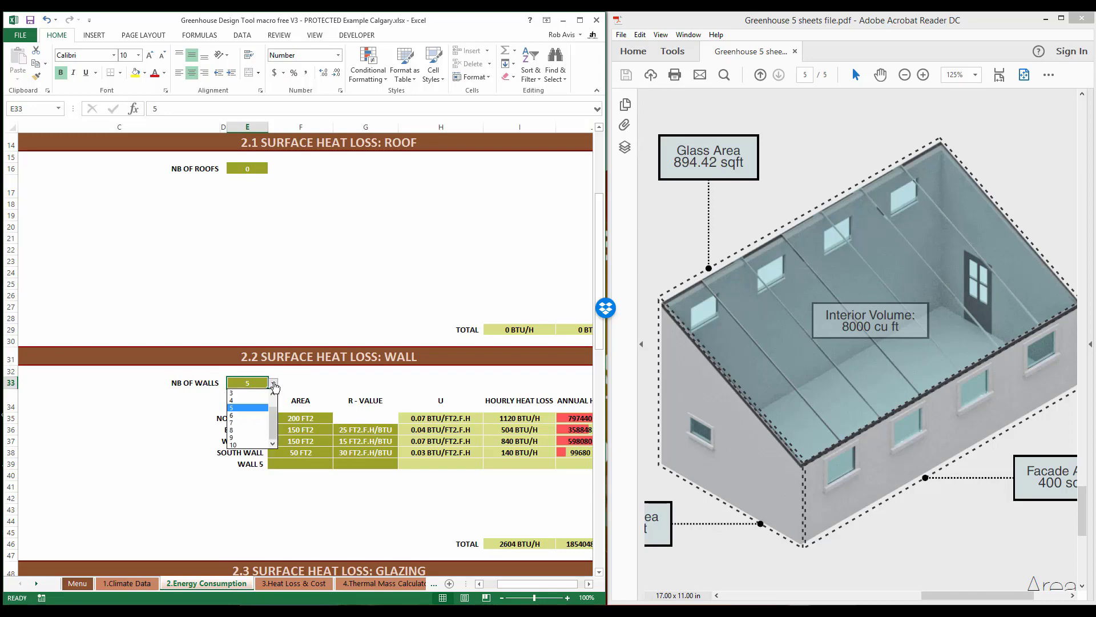
{"action": "left_click", "coordinate": [257, 407]}
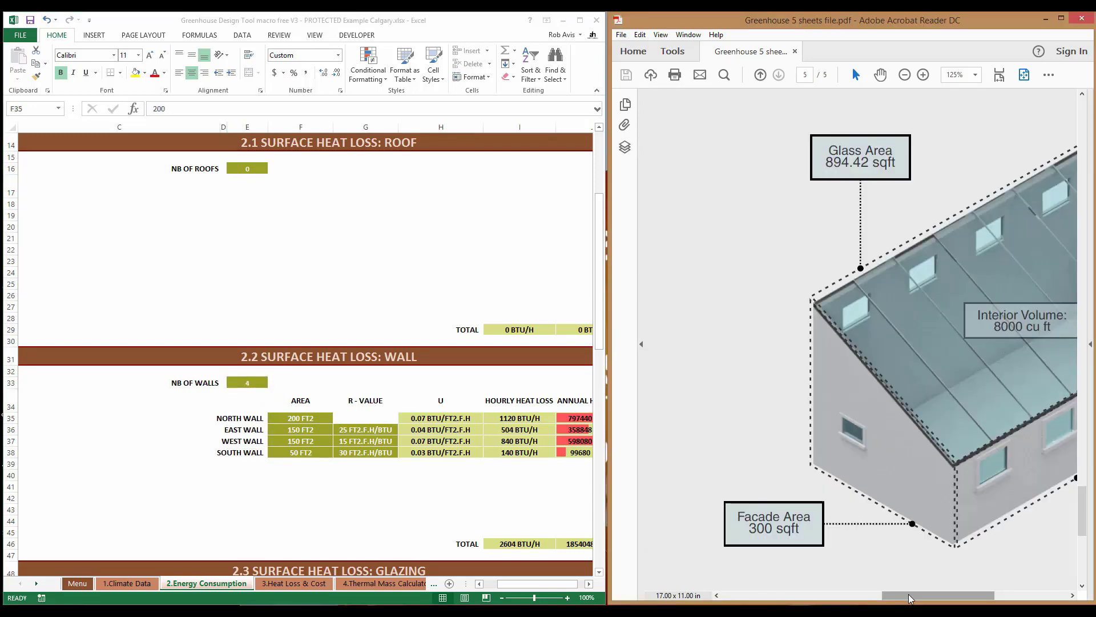
{"action": "left_click_drag", "start_coordinate": [1084, 517], "coordinate": [1083, 137]}
{"action": "scroll", "coordinate": [857, 343], "scroll_direction": "right", "scroll_amount": 5}
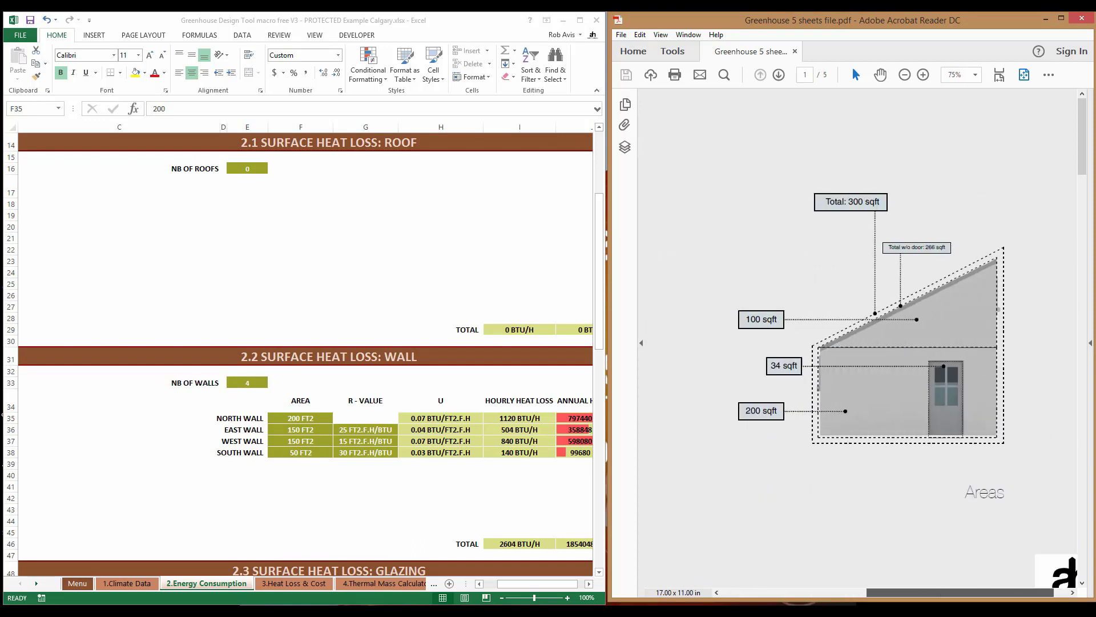
Give the east wall an area of 266 FT2 and an R-value of 20.
{"action": "left_click", "coordinate": [300, 433]}
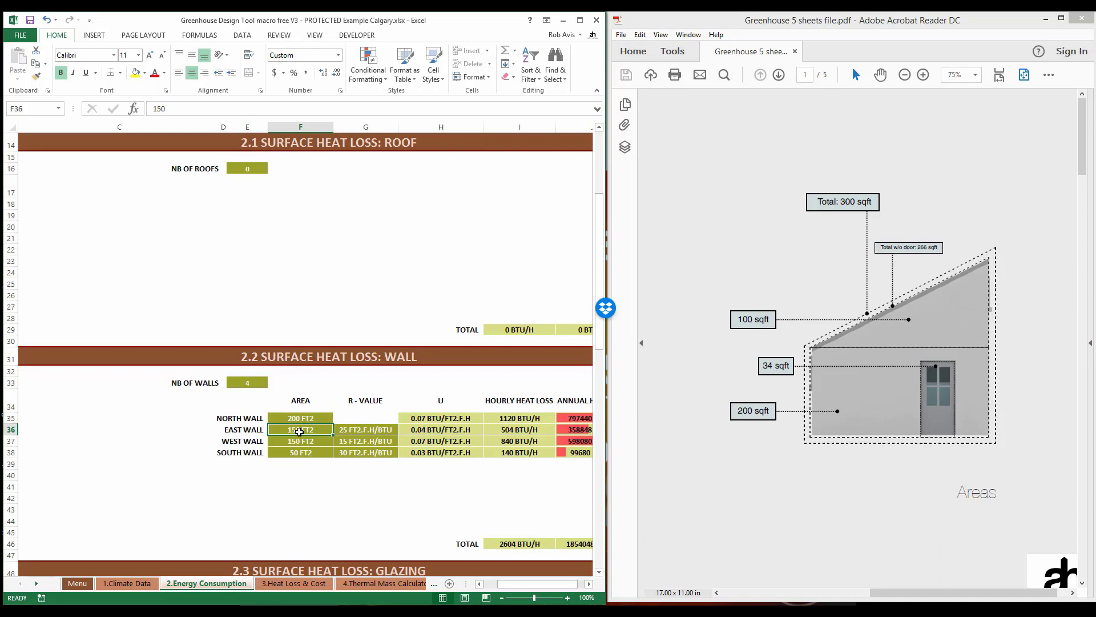
{"action": "type", "text": "266"}
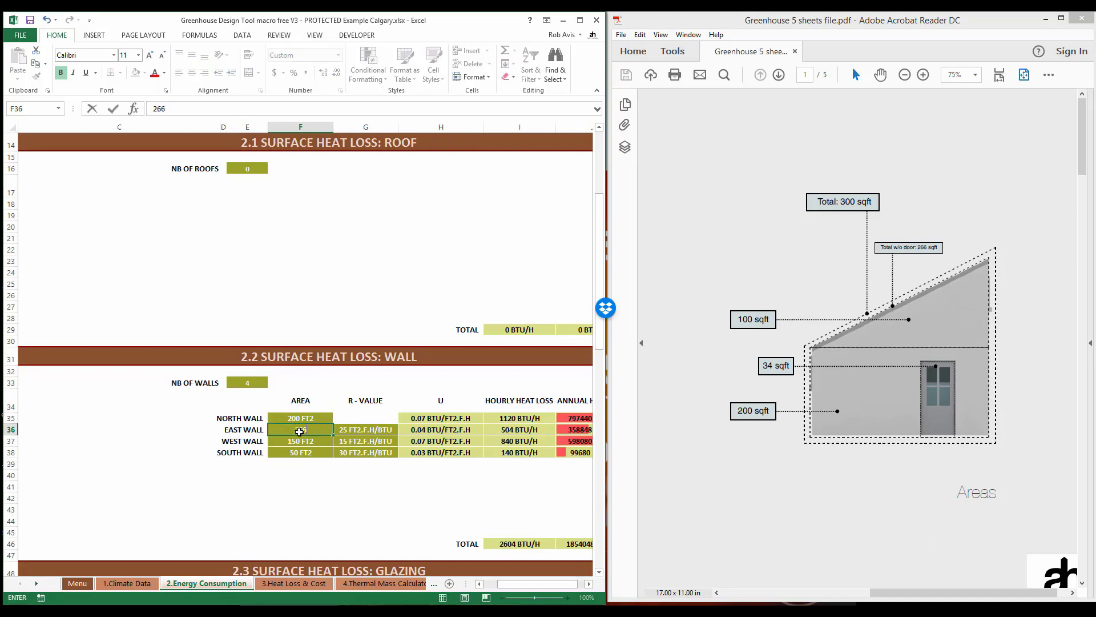
{"action": "left_click", "coordinate": [365, 429]}
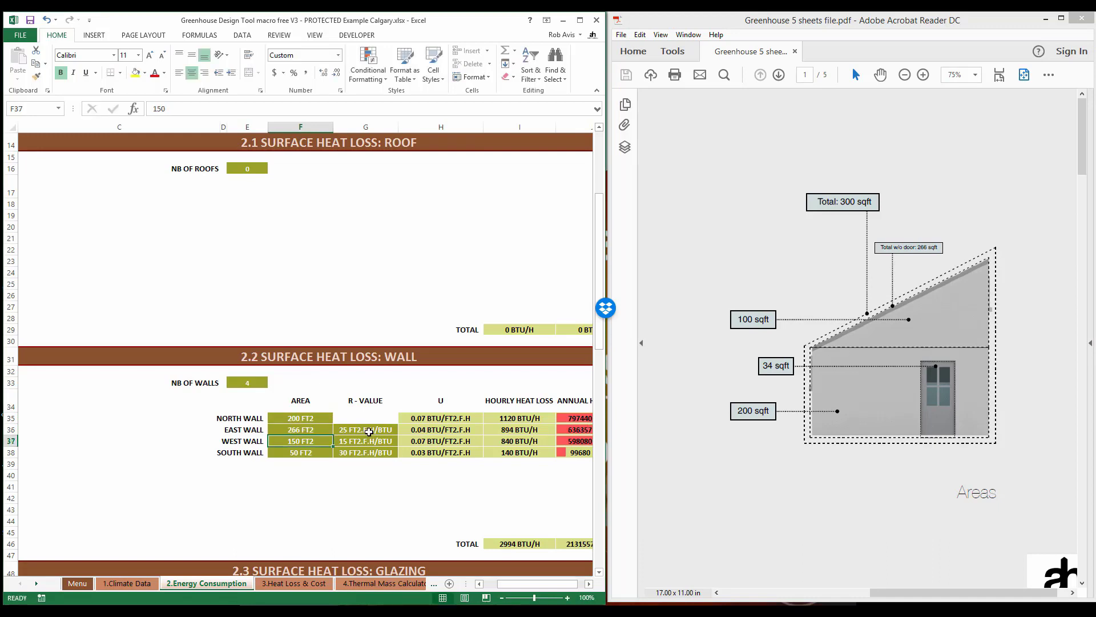
{"action": "left_click", "coordinate": [403, 429]}
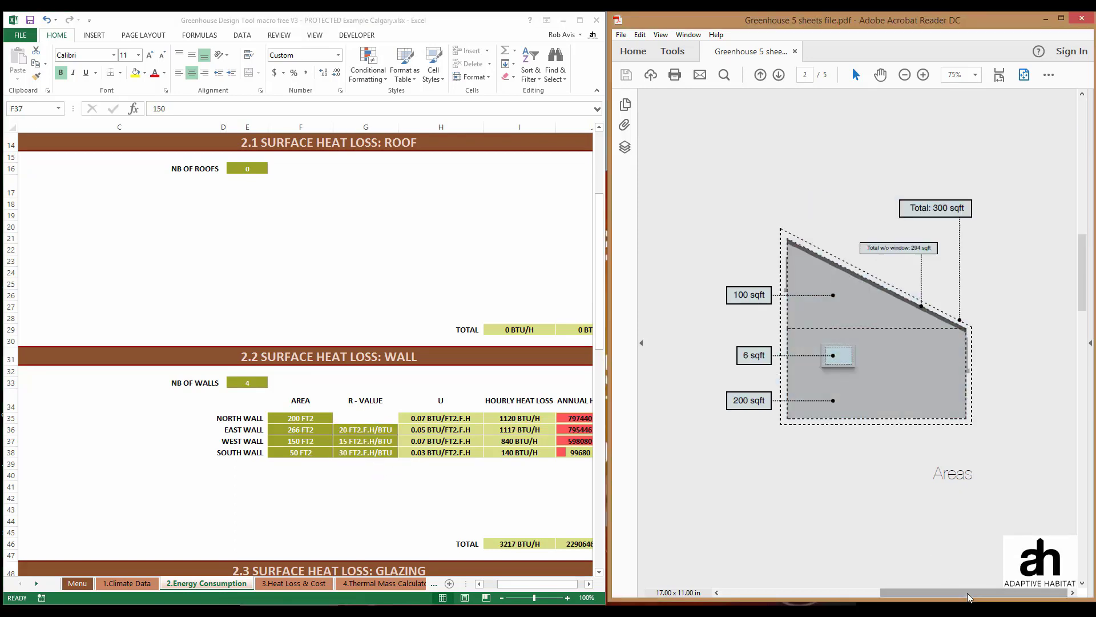
{"action": "left_click_drag", "start_coordinate": [969, 597], "coordinate": [809, 597]}
{"action": "scroll", "coordinate": [918, 314], "scroll_direction": "right", "scroll_amount": 10}
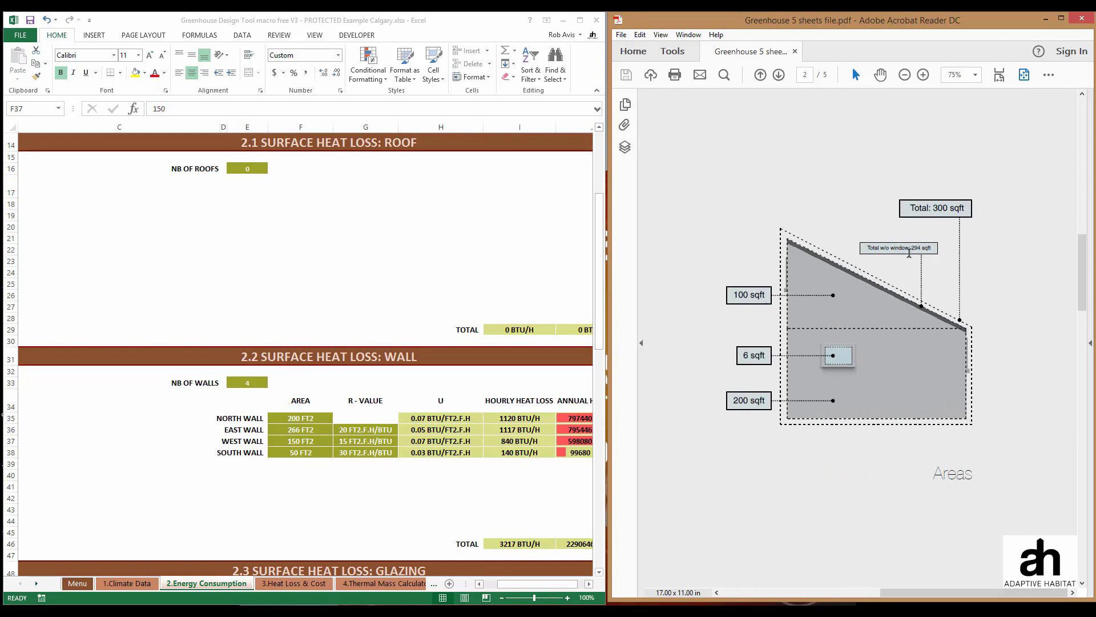
{"action": "left_click", "coordinate": [942, 256]}
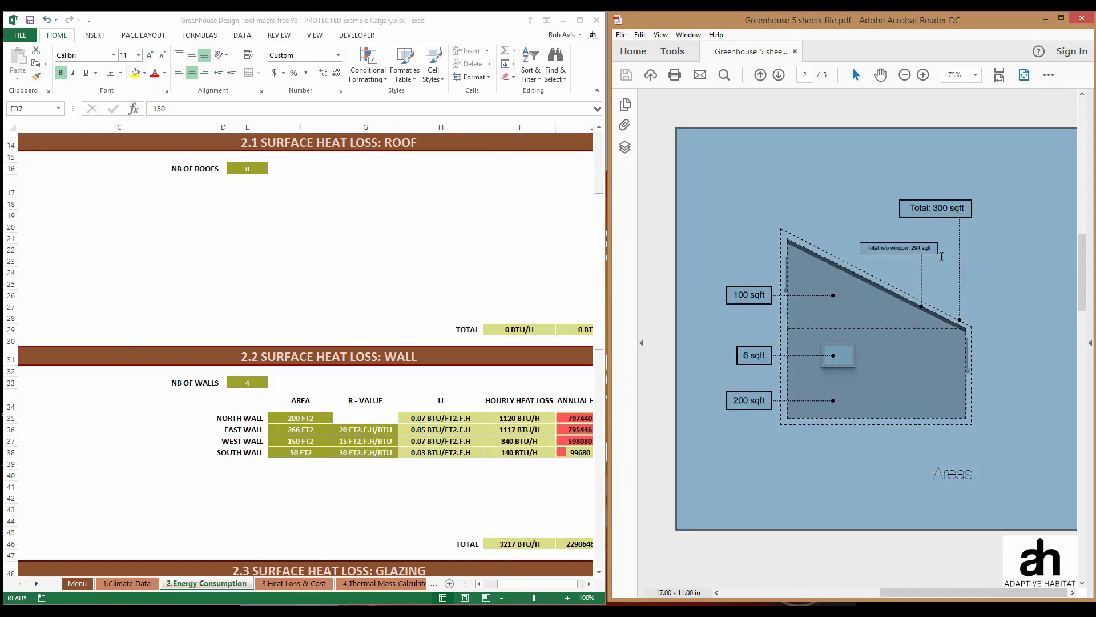
Give the west wall 294 FT2 of area at R-value 20.
{"action": "left_click", "coordinate": [942, 256]}
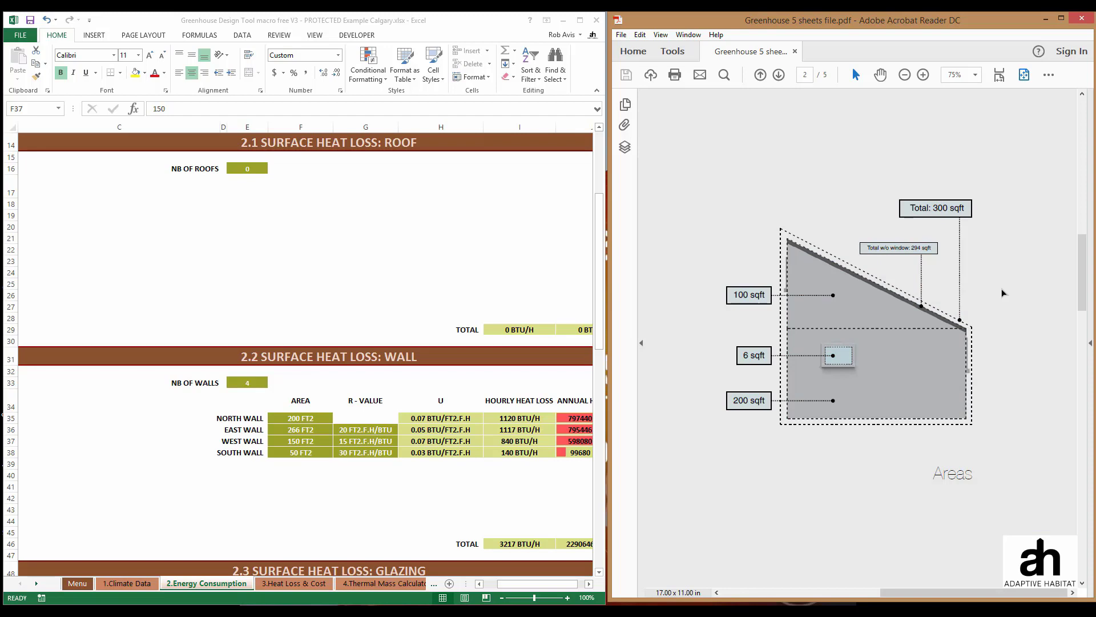
{"action": "left_click", "coordinate": [326, 442]}
{"action": "type", "text": "294"}
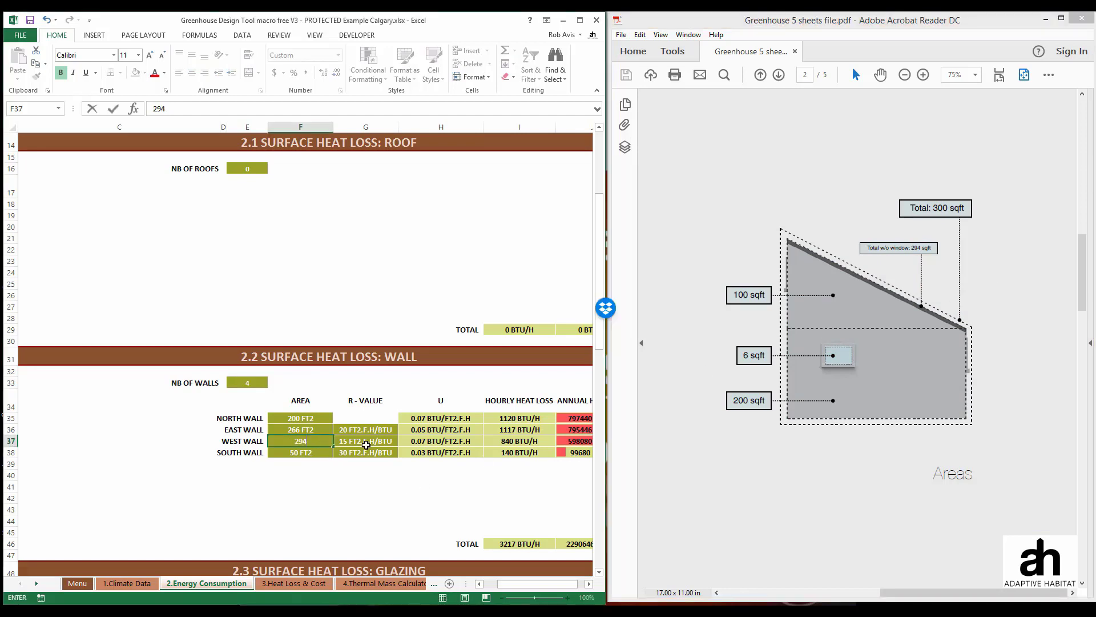
{"action": "left_click", "coordinate": [367, 444]}
{"action": "left_click", "coordinate": [405, 442]}
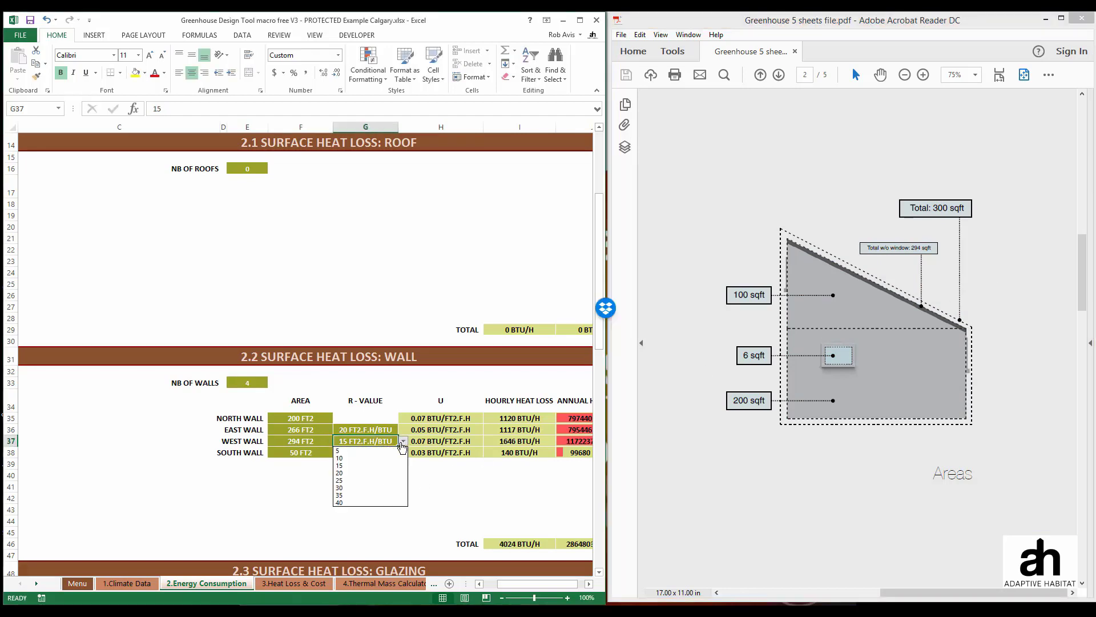
{"action": "left_click", "coordinate": [362, 473]}
Give the north wall 752 FT2 of area at R-value 20.
{"action": "left_click", "coordinate": [953, 544]}
{"action": "scroll", "coordinate": [953, 544], "scroll_direction": "down", "scroll_amount": 5}
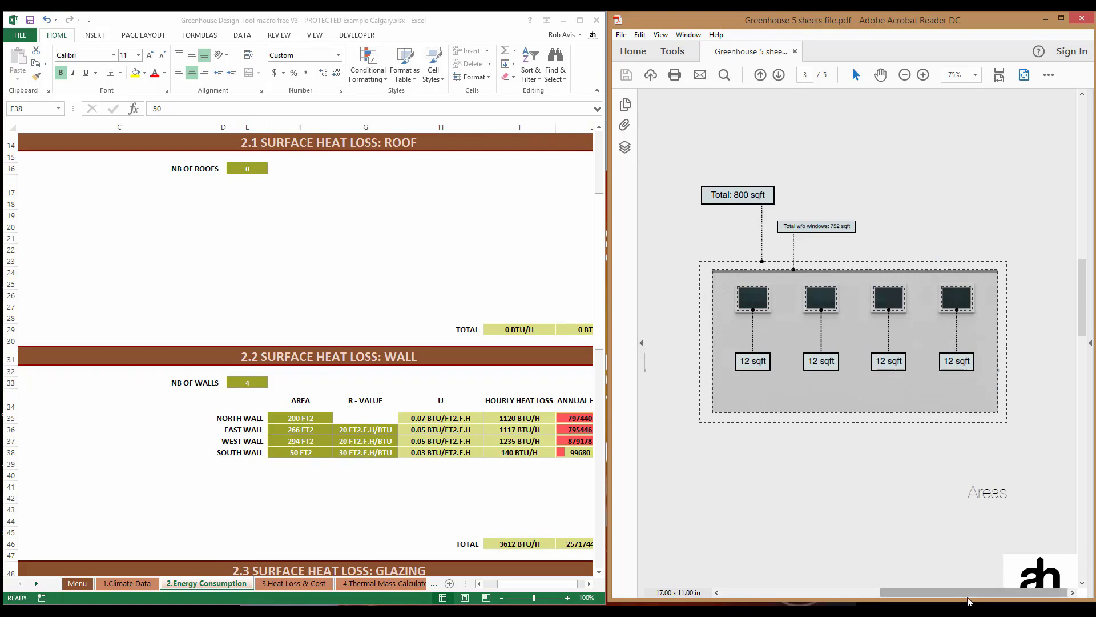
{"action": "scroll", "coordinate": [969, 599], "scroll_direction": "left", "scroll_amount": 3}
{"action": "scroll", "coordinate": [940, 592], "scroll_direction": "left", "scroll_amount": 2}
{"action": "scroll", "coordinate": [940, 592], "scroll_direction": "right", "scroll_amount": 5}
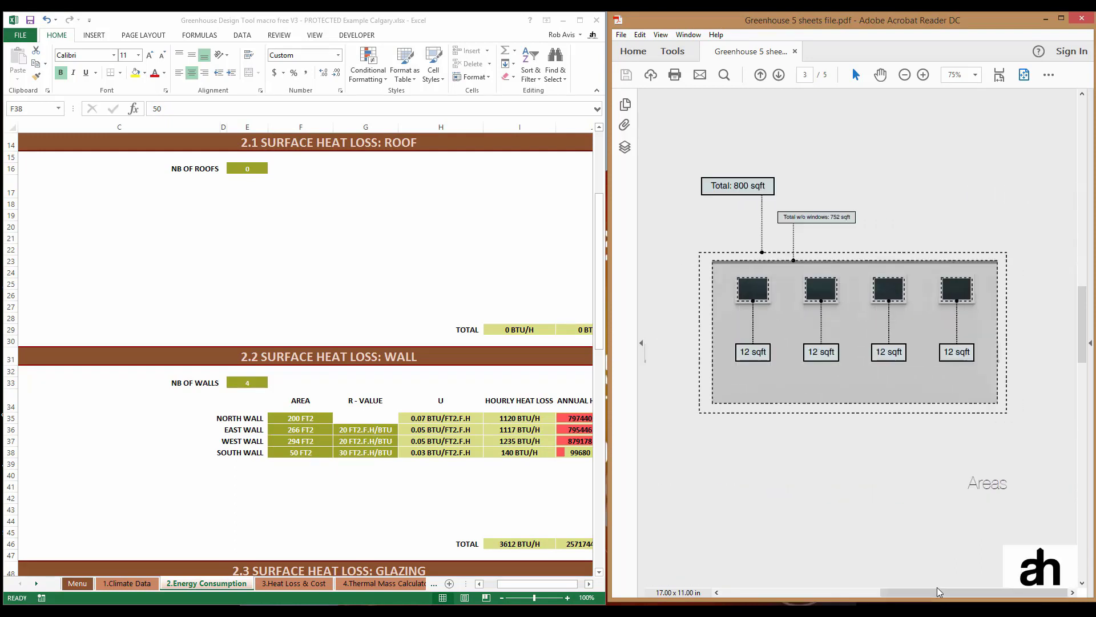
{"action": "left_click", "coordinate": [309, 418]}
{"action": "type", "text": "752"}
{"action": "key", "text": "Tab"}
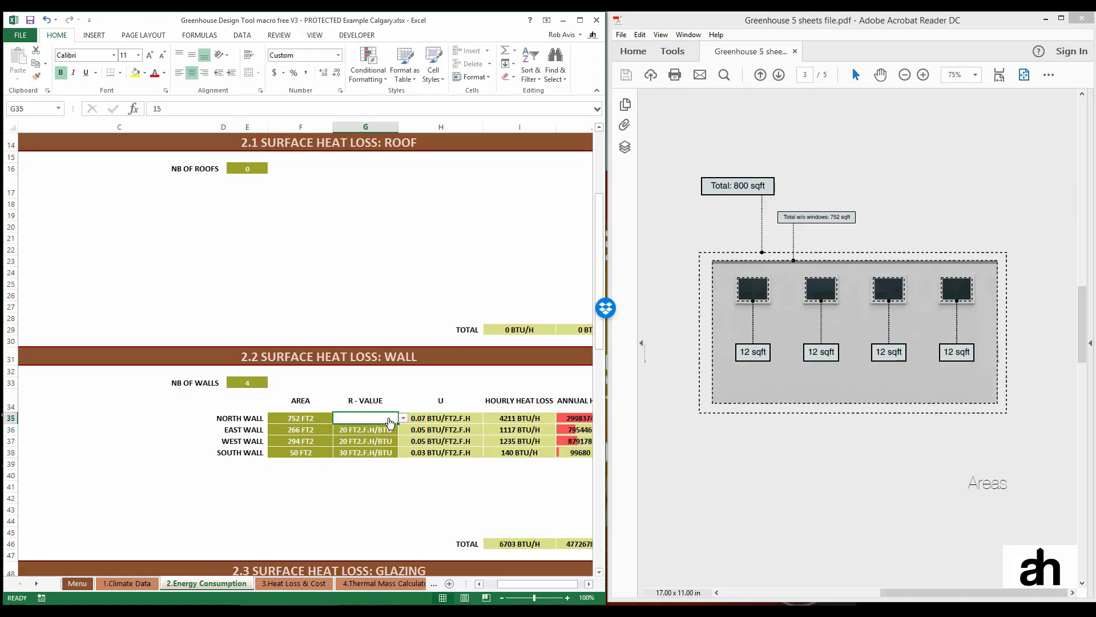
{"action": "left_click", "coordinate": [403, 418]}
{"action": "left_click", "coordinate": [371, 450]}
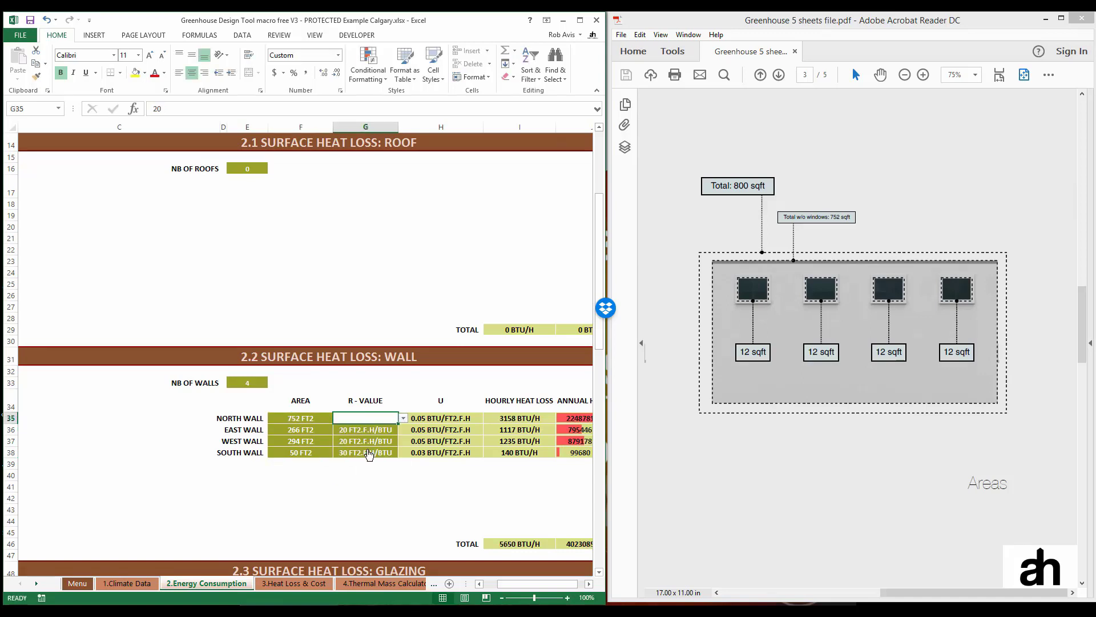
{"action": "left_click", "coordinate": [370, 484]}
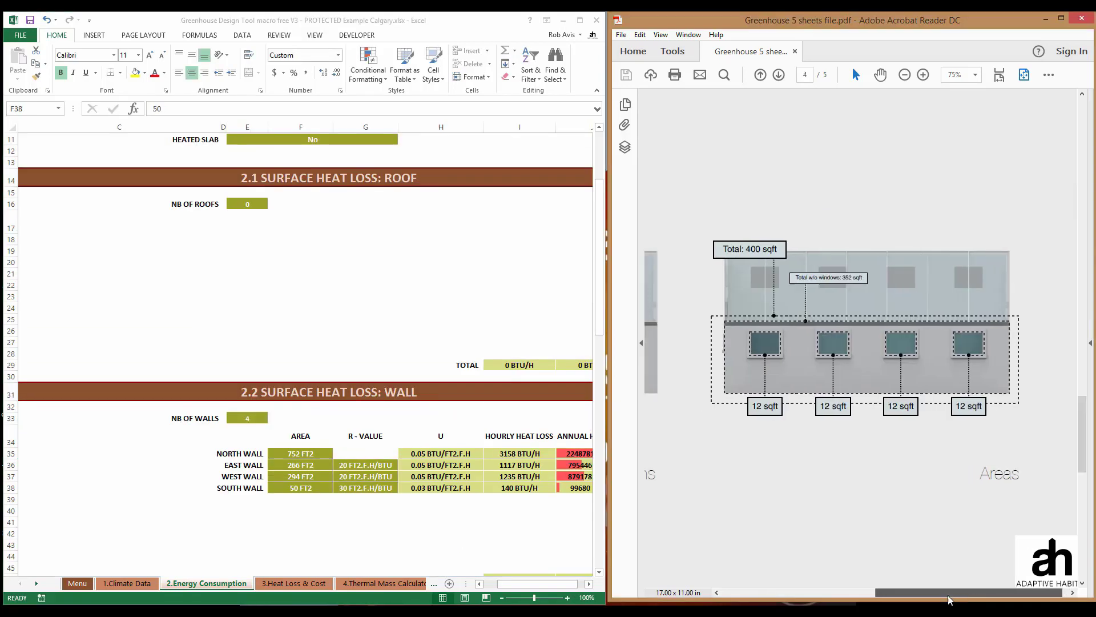
Give the south wall 352 FT2 of area at R-value 20.
{"action": "key", "text": "Page_Down"}
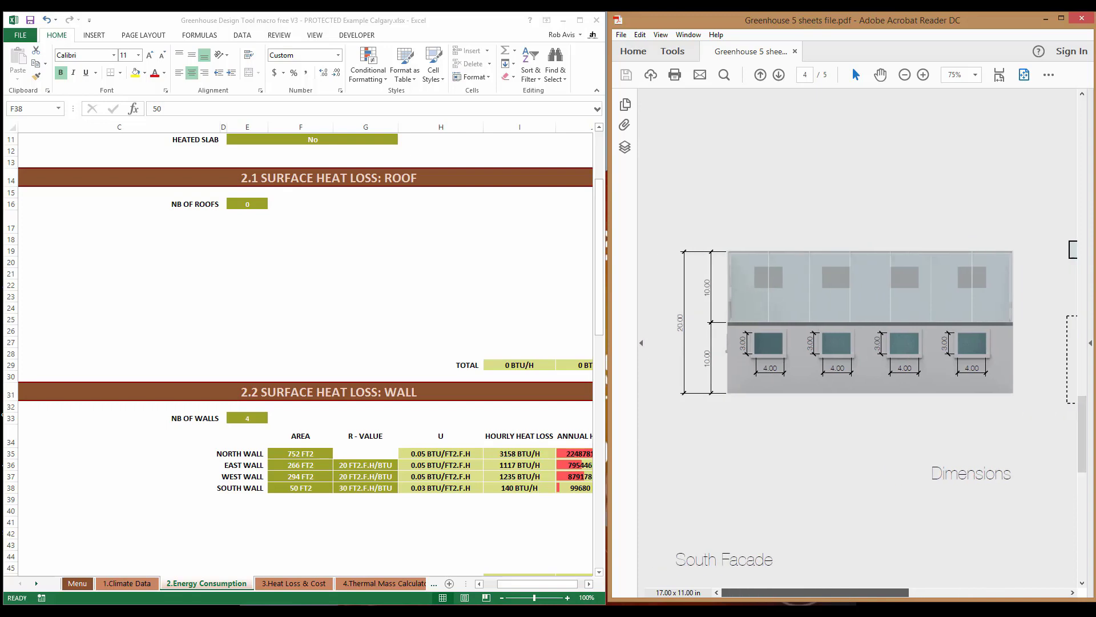
{"action": "scroll", "coordinate": [991, 542], "scroll_direction": "right", "scroll_amount": 5}
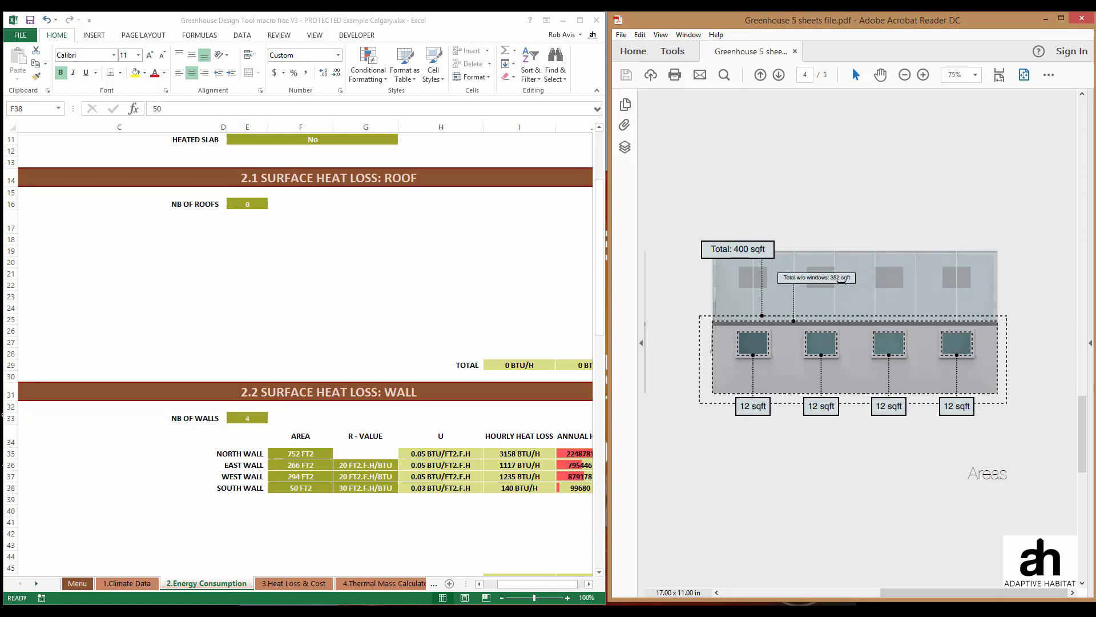
{"action": "left_click", "coordinate": [317, 488]}
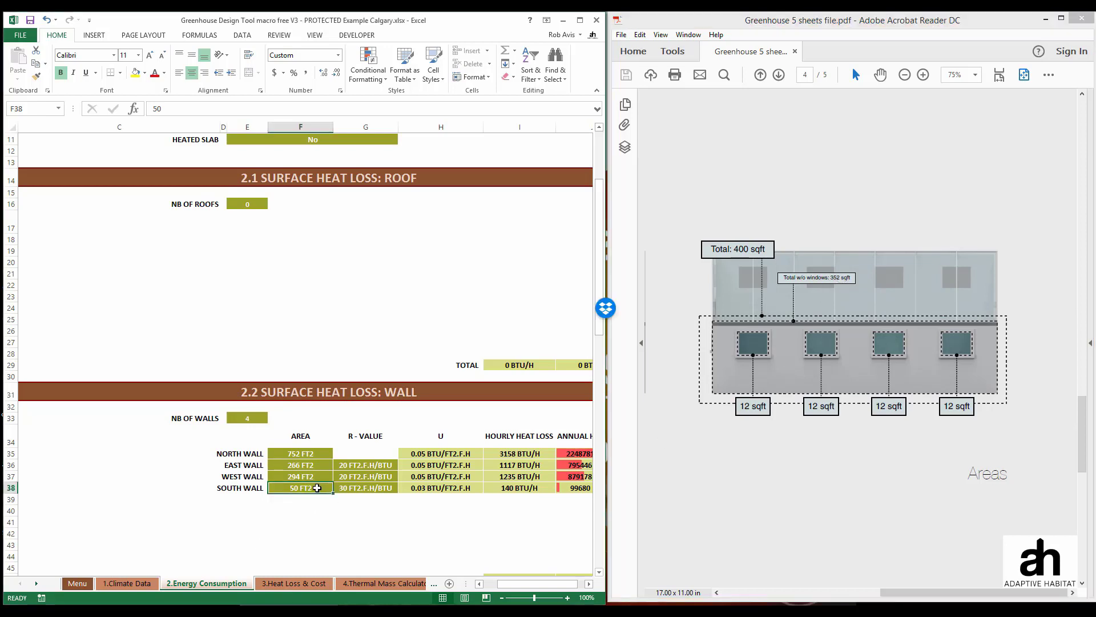
{"action": "type", "text": "352"}
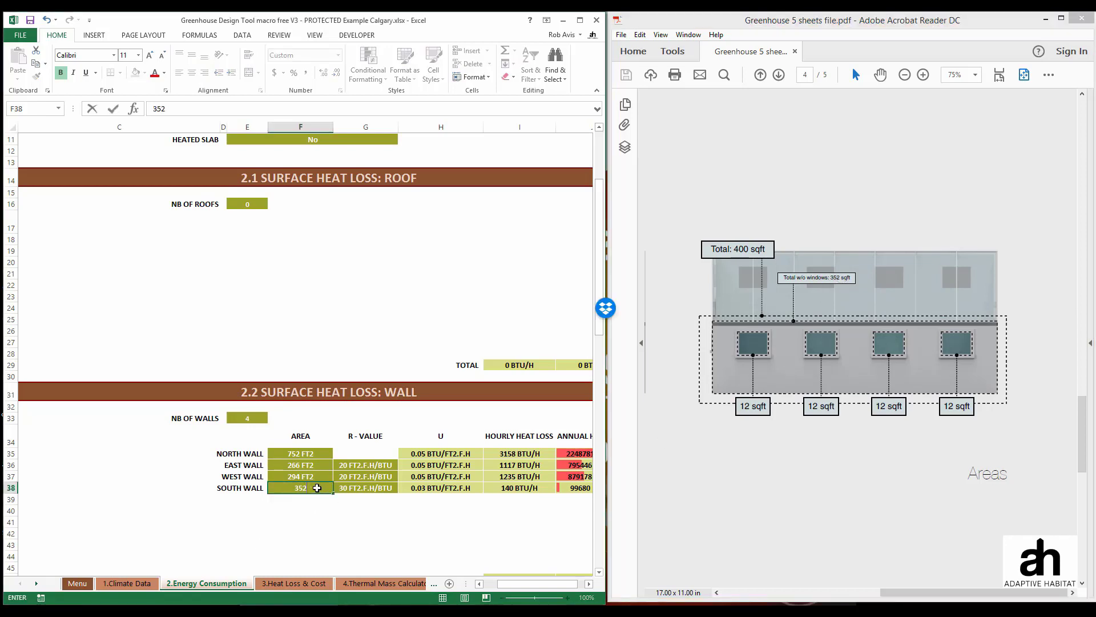
{"action": "left_click", "coordinate": [350, 492]}
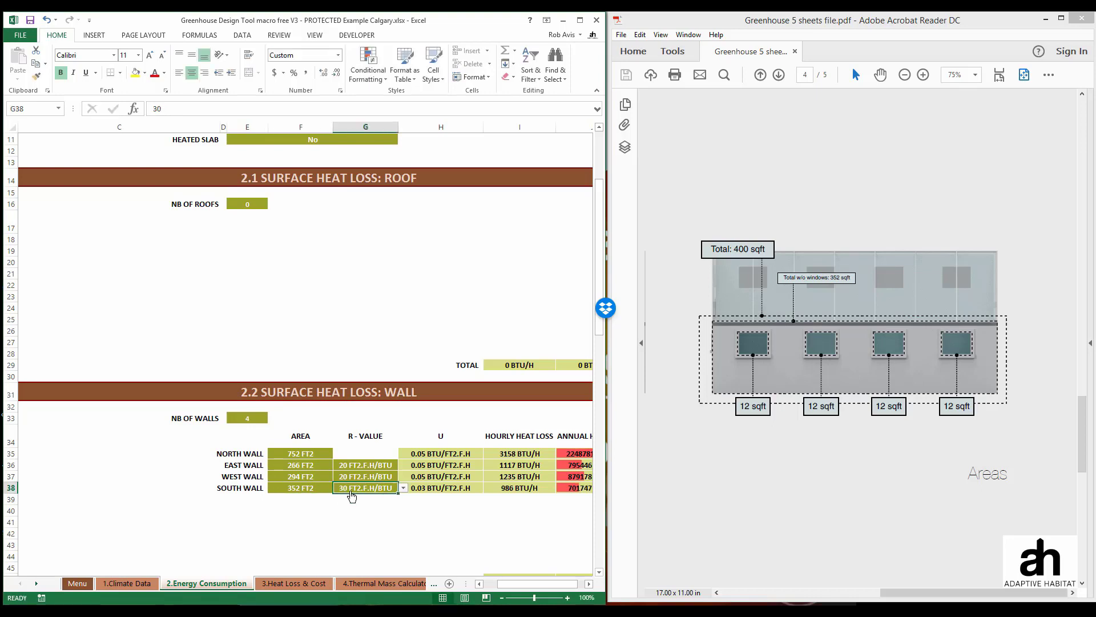
{"action": "left_click", "coordinate": [404, 488]}
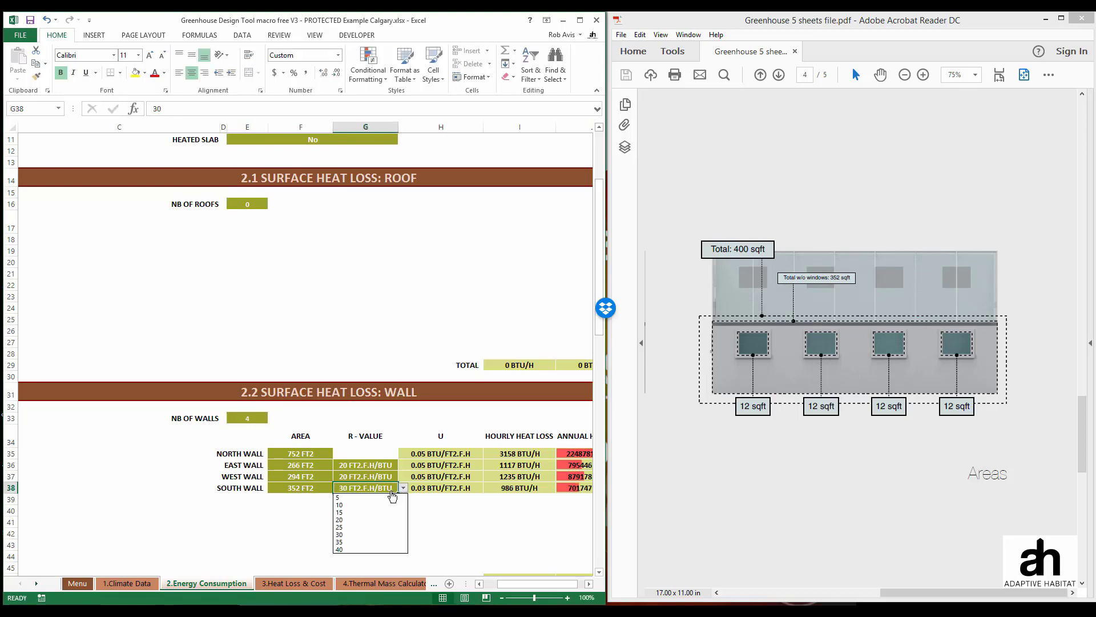
{"action": "left_click", "coordinate": [383, 526]}
{"action": "mouse_move", "coordinate": [510, 589]}
{"action": "left_mouse_down"}
{"action": "mouse_move", "coordinate": [524, 590]}
{"action": "mouse_move", "coordinate": [512, 588]}
{"action": "left_mouse_up"}
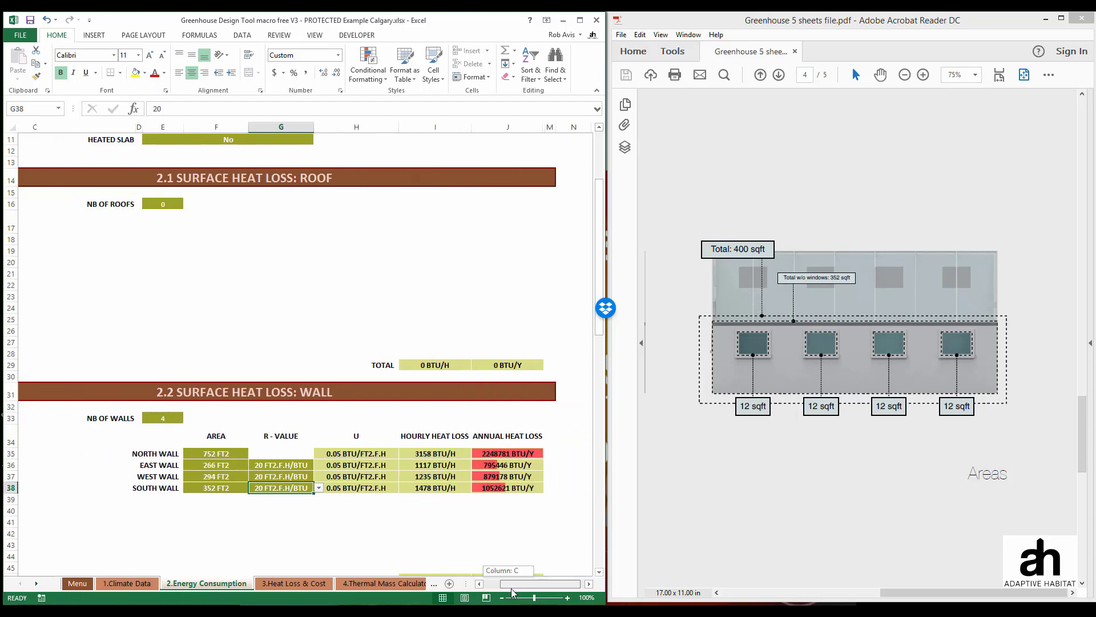
{"action": "left_click", "coordinate": [589, 584]}
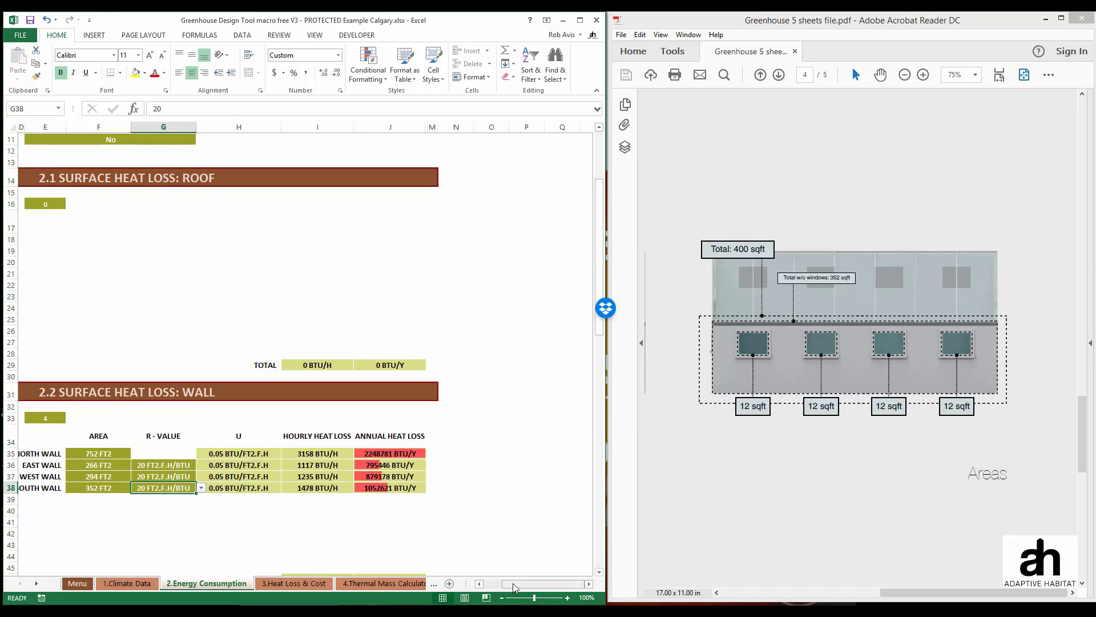
{"action": "scroll", "coordinate": [513, 584], "scroll_direction": "down", "scroll_amount": 7}
Widen Excel to the 2.3 Glazing section and page through the PDF drawings.
{"action": "left_click_drag", "start_coordinate": [513, 585], "coordinate": [519, 586]}
{"action": "left_click_drag", "start_coordinate": [605, 401], "coordinate": [618, 401]}
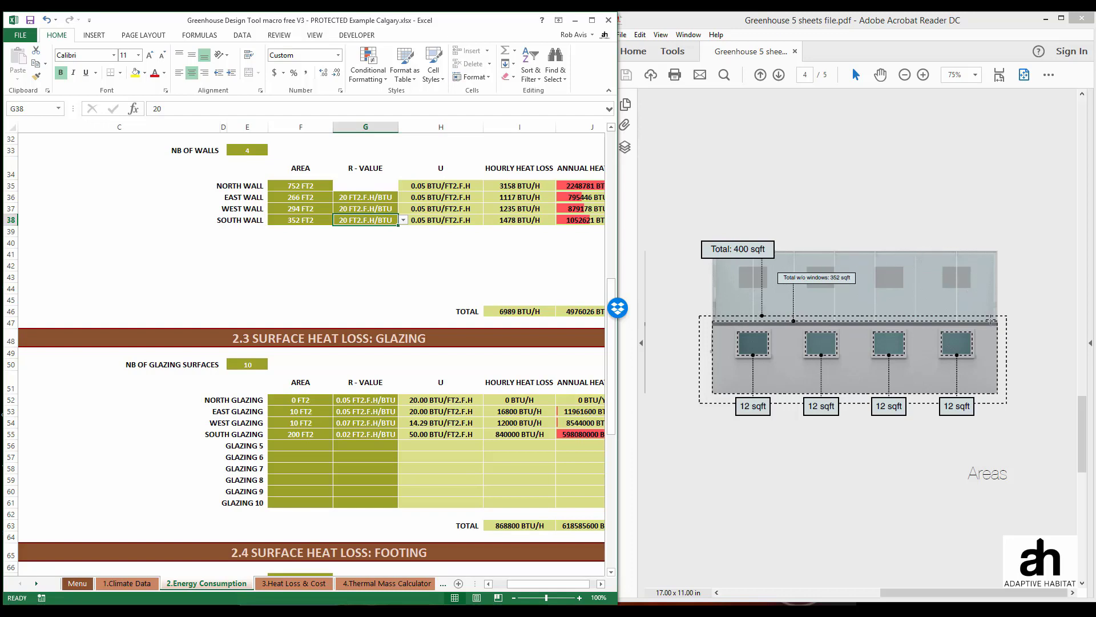
{"action": "left_click", "coordinate": [856, 356]}
{"action": "scroll", "coordinate": [856, 355], "scroll_direction": "up", "scroll_amount": 1}
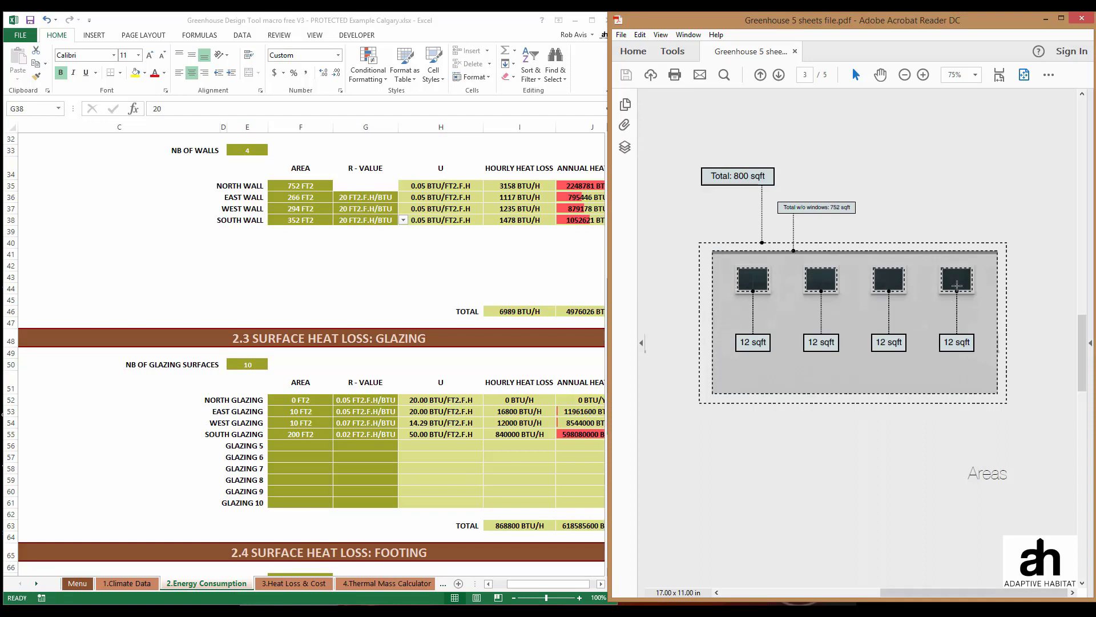
{"action": "scroll", "coordinate": [944, 514], "scroll_direction": "up", "scroll_amount": 1}
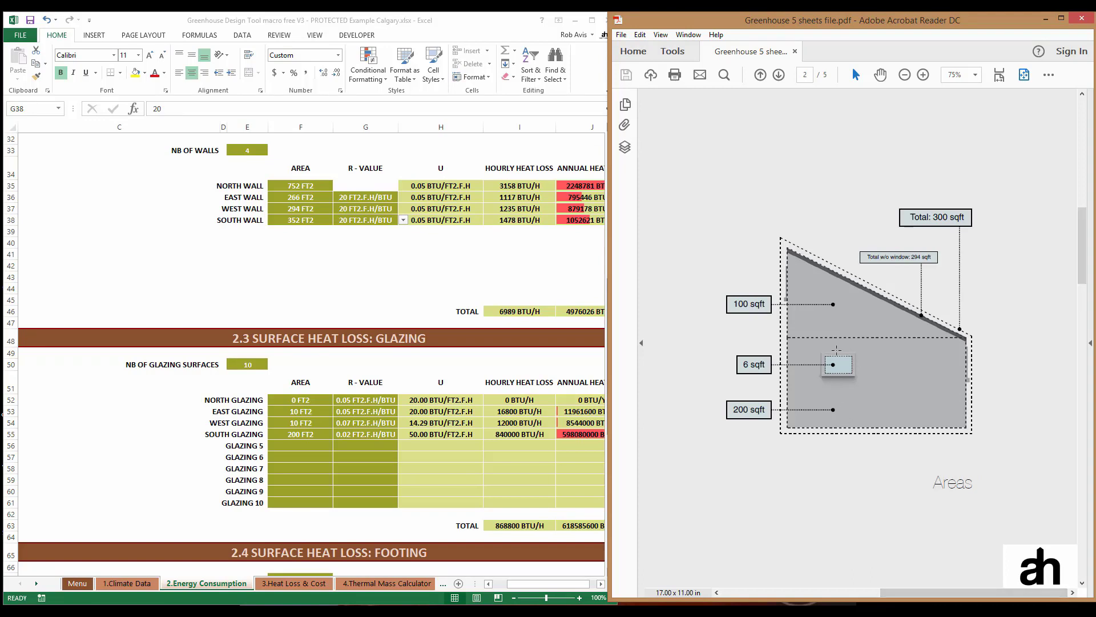
{"action": "scroll", "coordinate": [929, 417], "scroll_direction": "up", "scroll_amount": 1}
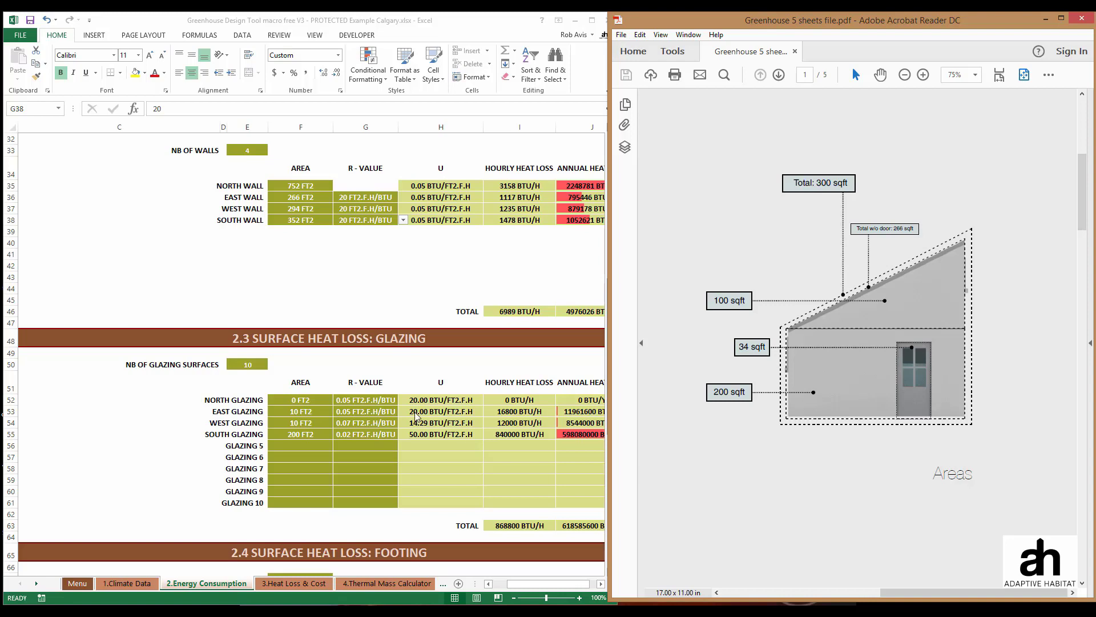
{"action": "key", "text": "End"}
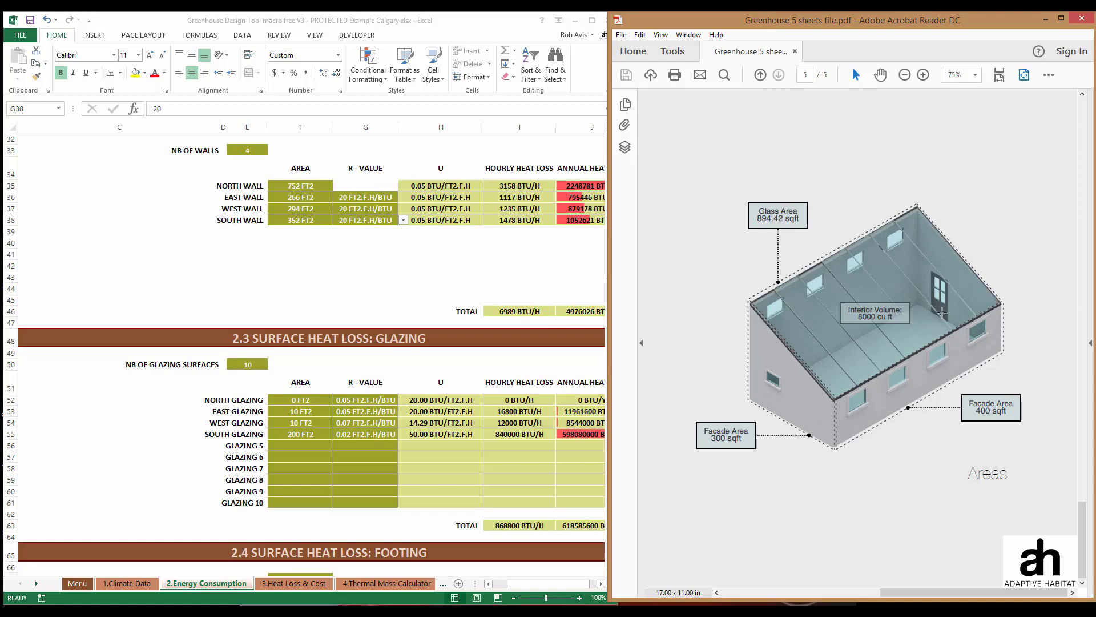
Set the number of glazing surfaces in E50 to 5.
{"action": "left_click", "coordinate": [262, 364]}
{"action": "left_click", "coordinate": [273, 366]}
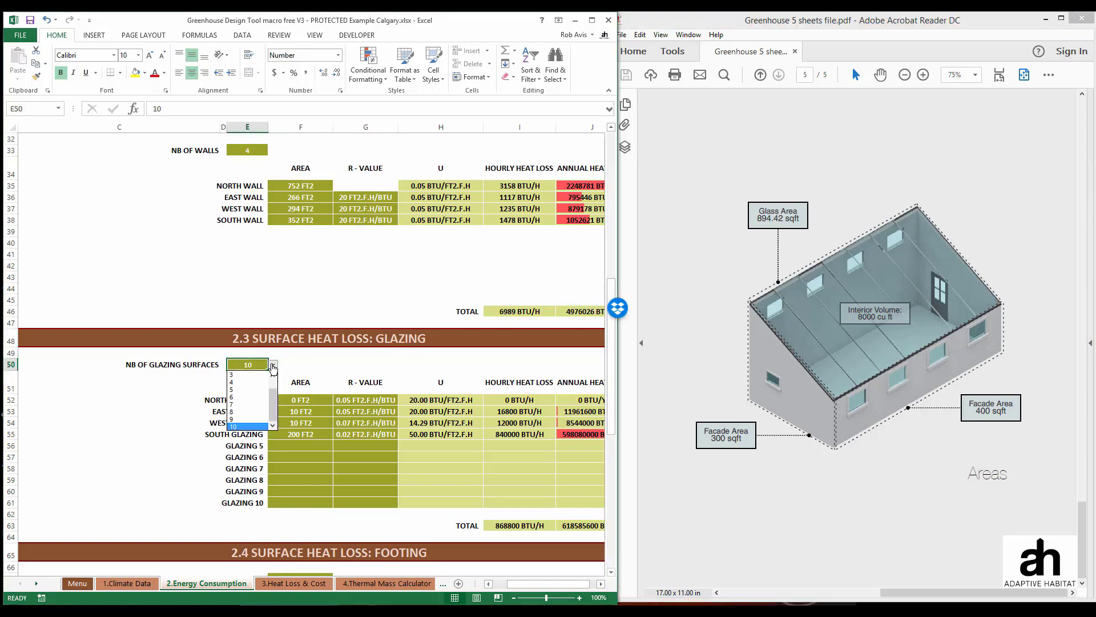
{"action": "left_click", "coordinate": [258, 394]}
{"action": "left_click", "coordinate": [917, 512]}
{"action": "scroll", "coordinate": [917, 511], "scroll_direction": "up", "scroll_amount": 5}
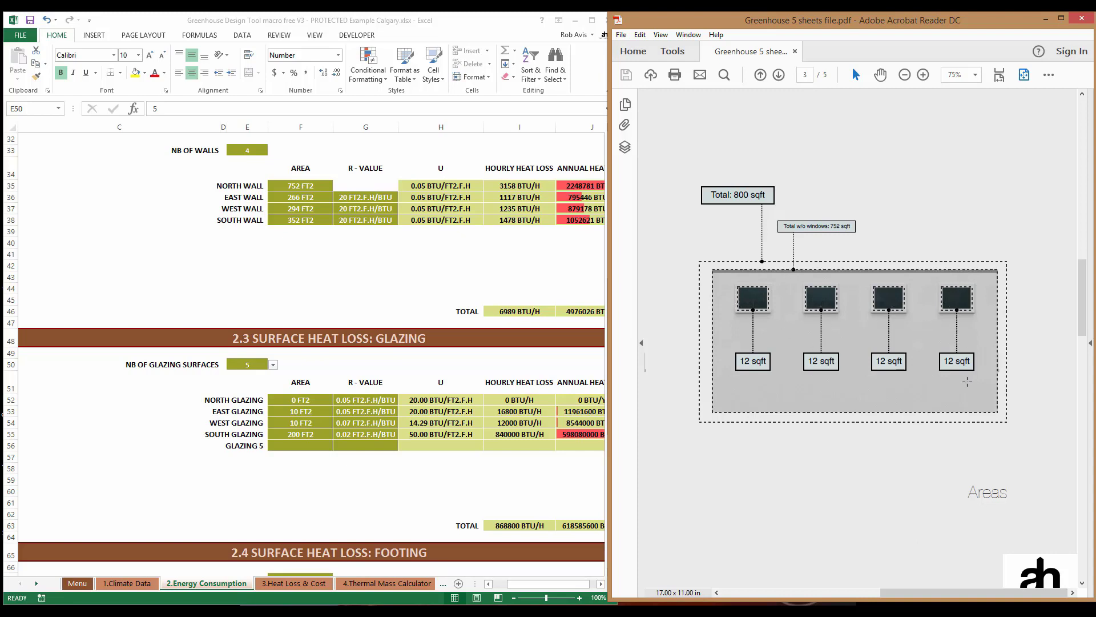
Give north glazing 48 FT2 of area at R-value 1.90.
{"action": "left_click", "coordinate": [307, 401]}
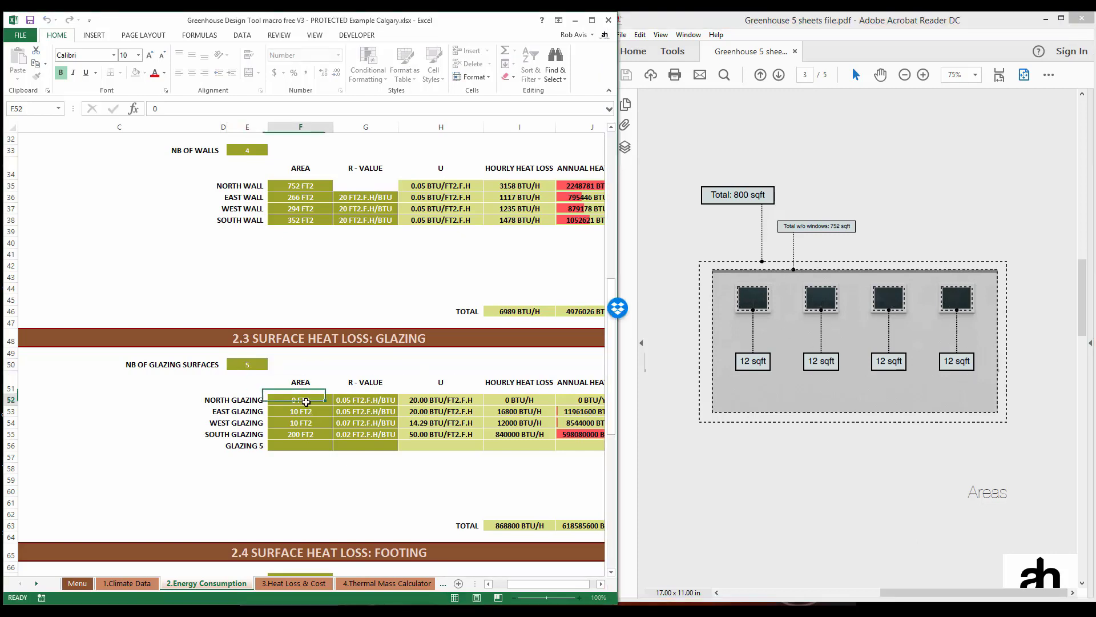
{"action": "type", "text": "48"}
{"action": "left_click", "coordinate": [390, 404]}
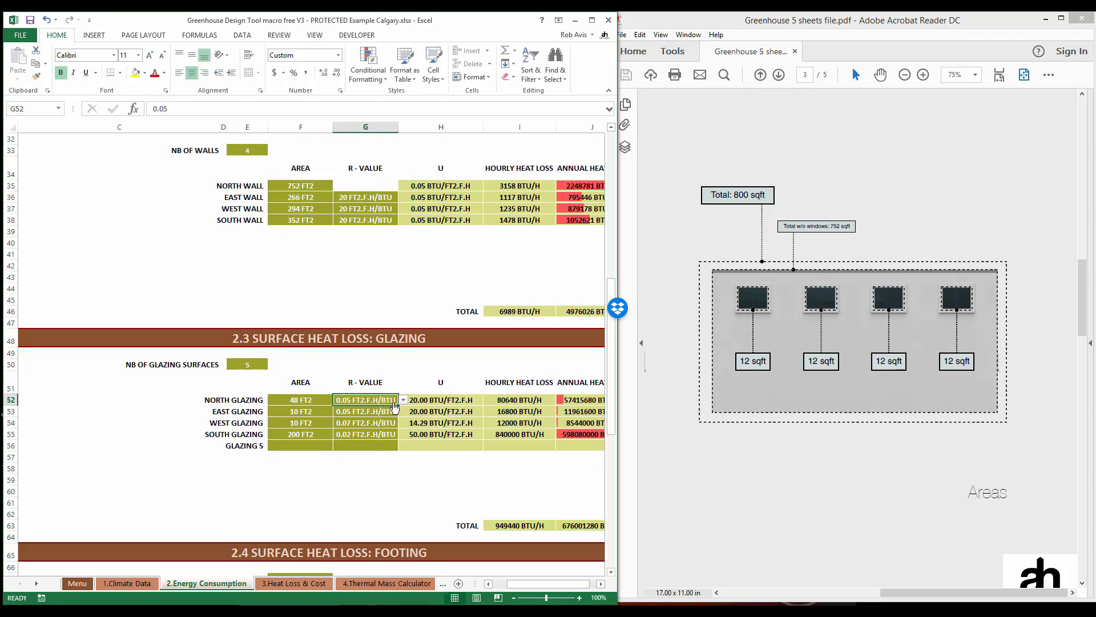
{"action": "left_click", "coordinate": [403, 400]}
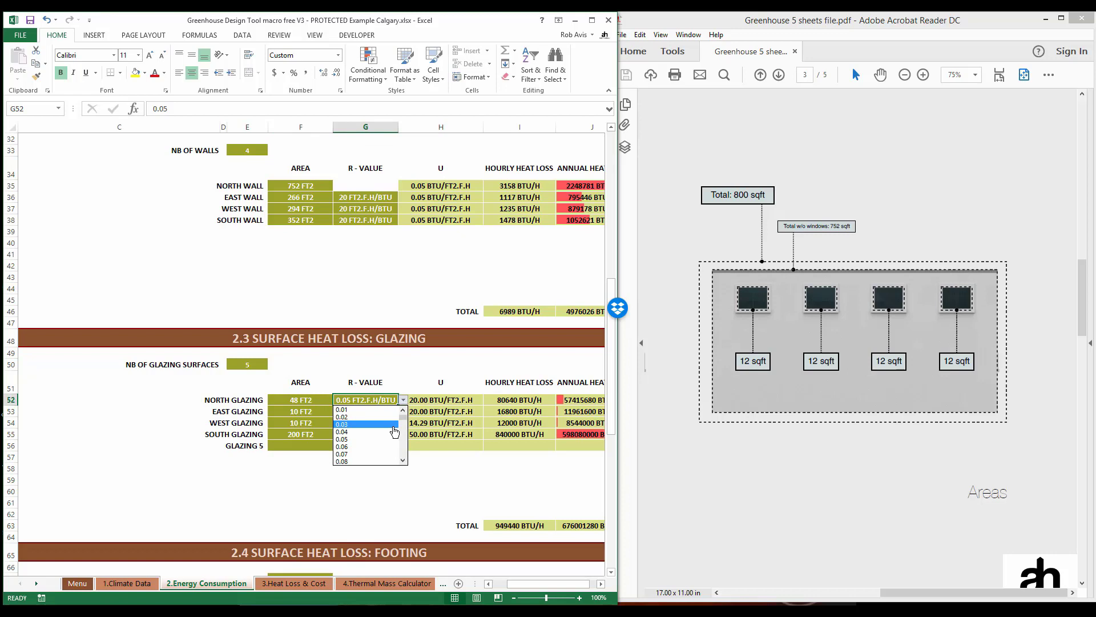
{"action": "left_click", "coordinate": [403, 460]}
{"action": "left_click", "coordinate": [403, 461]}
{"action": "left_click", "coordinate": [403, 460]}
{"action": "left_click", "coordinate": [403, 460]}
{"action": "left_click", "coordinate": [403, 461]}
{"action": "left_click", "coordinate": [403, 462]}
{"action": "left_click", "coordinate": [403, 461]}
{"action": "left_click", "coordinate": [404, 462]}
{"action": "left_click", "coordinate": [403, 461]}
{"action": "left_click", "coordinate": [403, 462]}
{"action": "left_click", "coordinate": [403, 461]}
{"action": "left_click", "coordinate": [403, 461]}
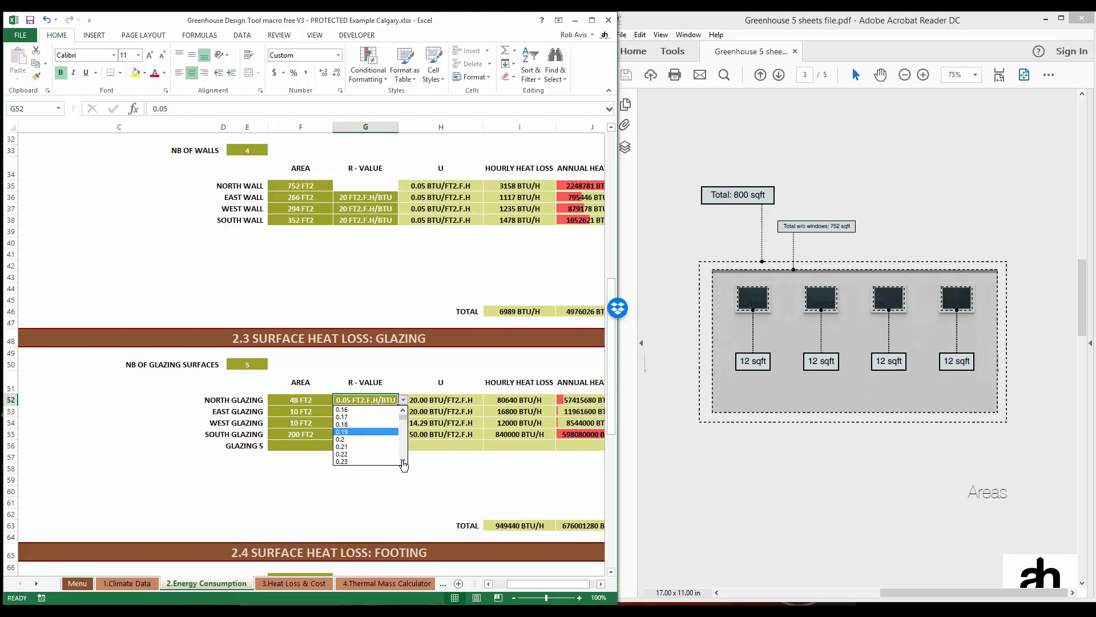
{"action": "left_click", "coordinate": [394, 432]}
Give east glazing 34 FT2 of area at R-value 8.00.
{"action": "left_click", "coordinate": [716, 592]}
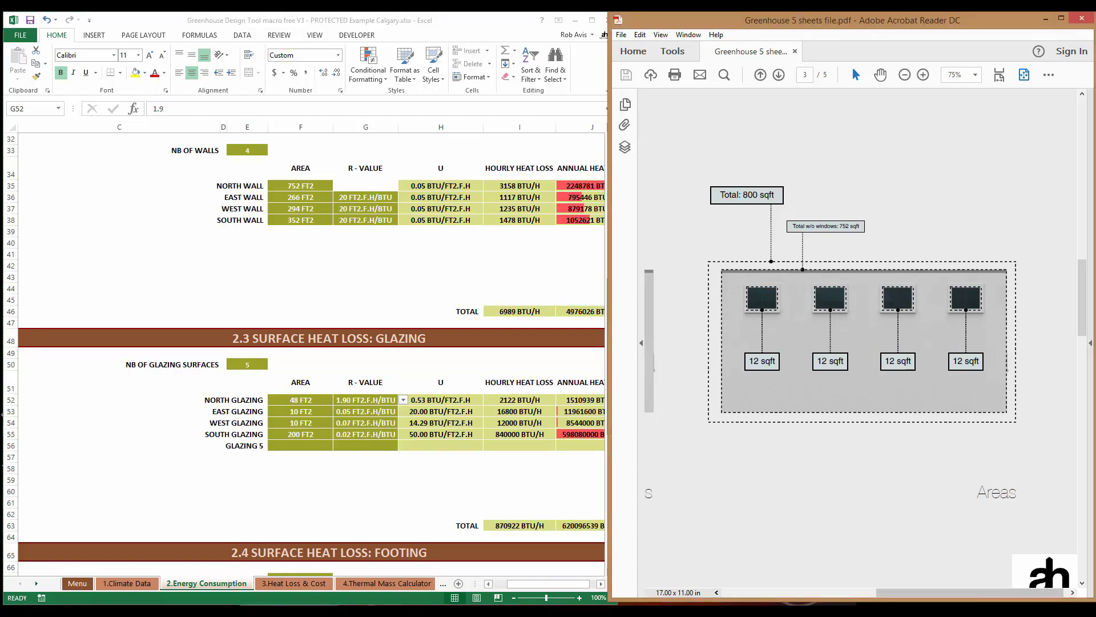
{"action": "left_click_drag", "start_coordinate": [1081, 320], "coordinate": [1082, 211]}
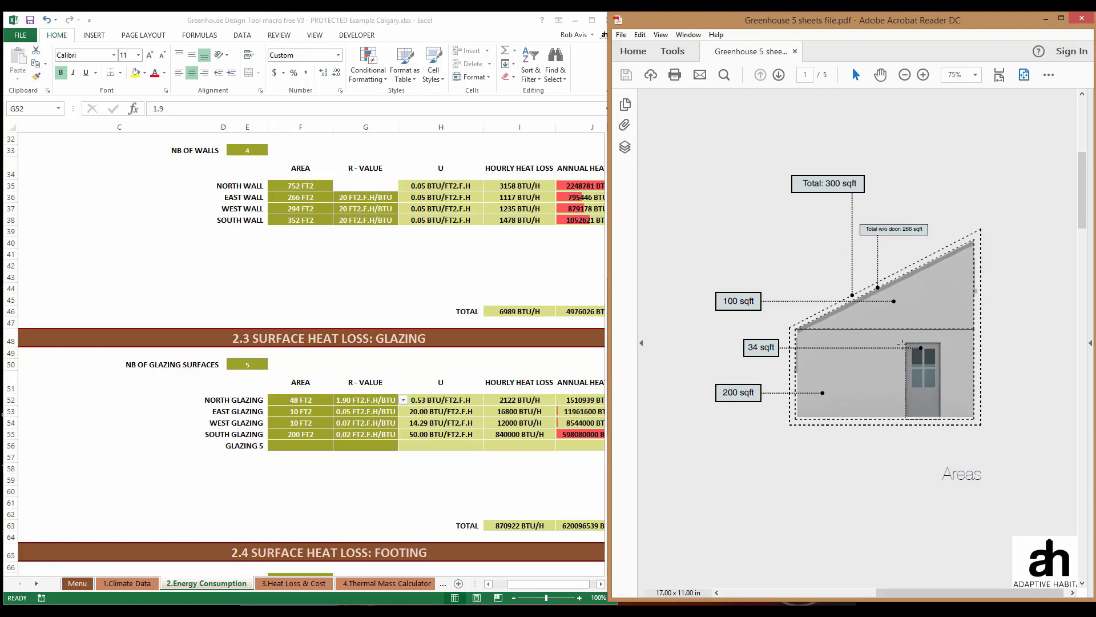
{"action": "left_click", "coordinate": [303, 412]}
{"action": "left_click", "coordinate": [305, 413]}
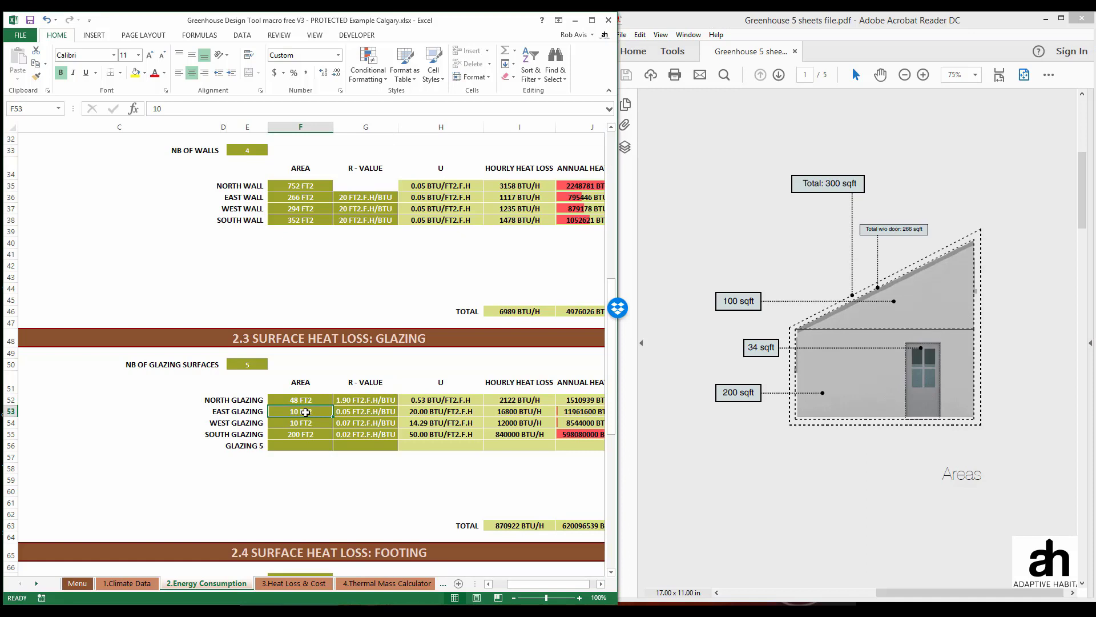
{"action": "type", "text": "34"}
{"action": "left_click", "coordinate": [345, 415]}
{"action": "left_click", "coordinate": [403, 411]}
{"action": "scroll", "coordinate": [405, 424], "scroll_direction": "up", "scroll_amount": 5}
{"action": "scroll", "coordinate": [404, 425], "scroll_direction": "up", "scroll_amount": 2}
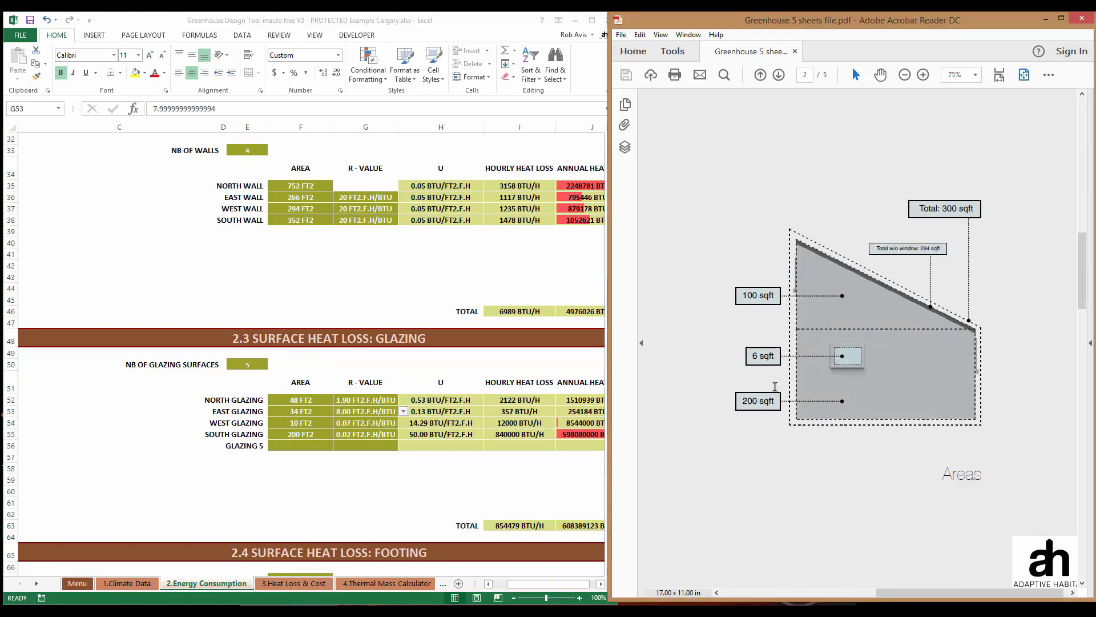
Give west glazing 6 FT2 of area at R-value 1.90.
{"action": "left_click", "coordinate": [308, 422]}
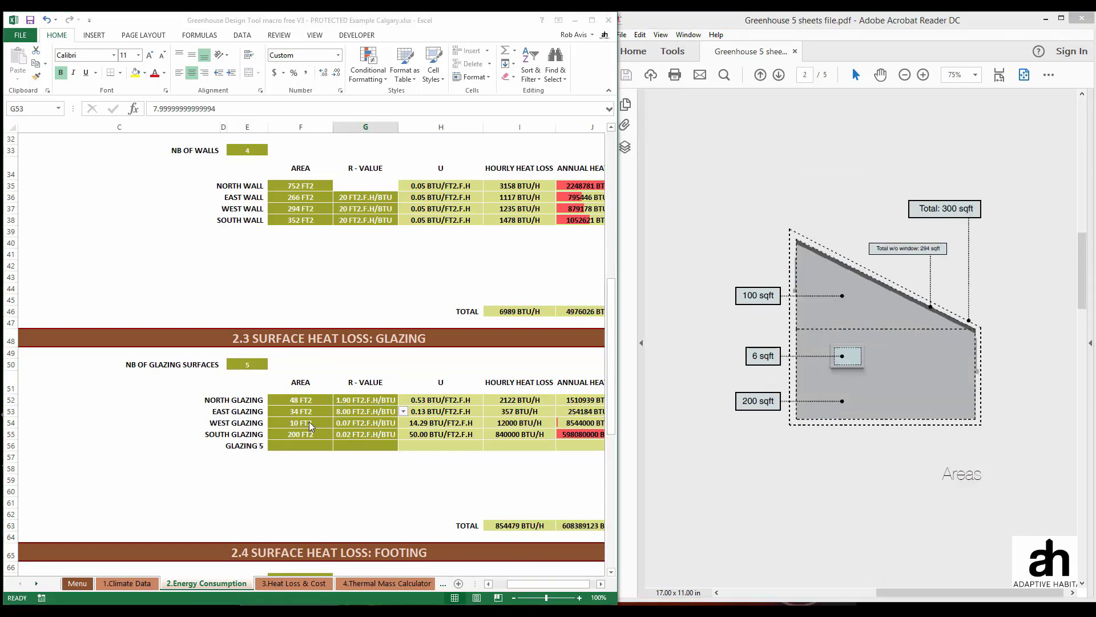
{"action": "type", "text": "6"}
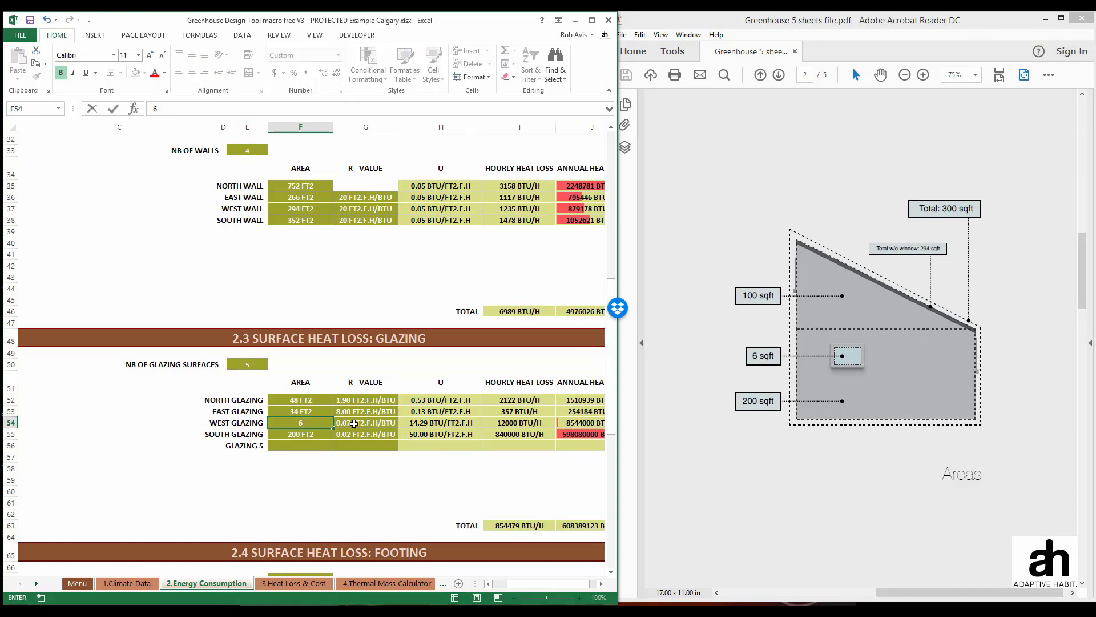
{"action": "left_click", "coordinate": [353, 424]}
{"action": "left_click", "coordinate": [404, 424]}
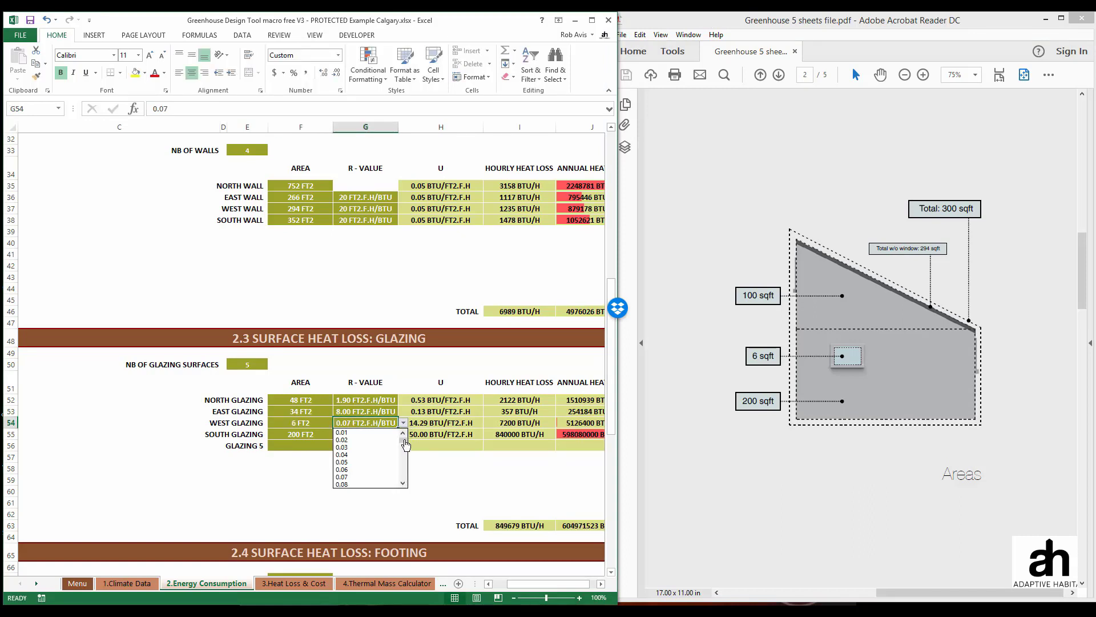
{"action": "left_click_drag", "start_coordinate": [405, 444], "coordinate": [405, 446]}
{"action": "left_click", "coordinate": [403, 484]}
{"action": "left_click", "coordinate": [403, 484]}
{"action": "left_click", "coordinate": [403, 484]}
{"action": "left_click", "coordinate": [374, 477]}
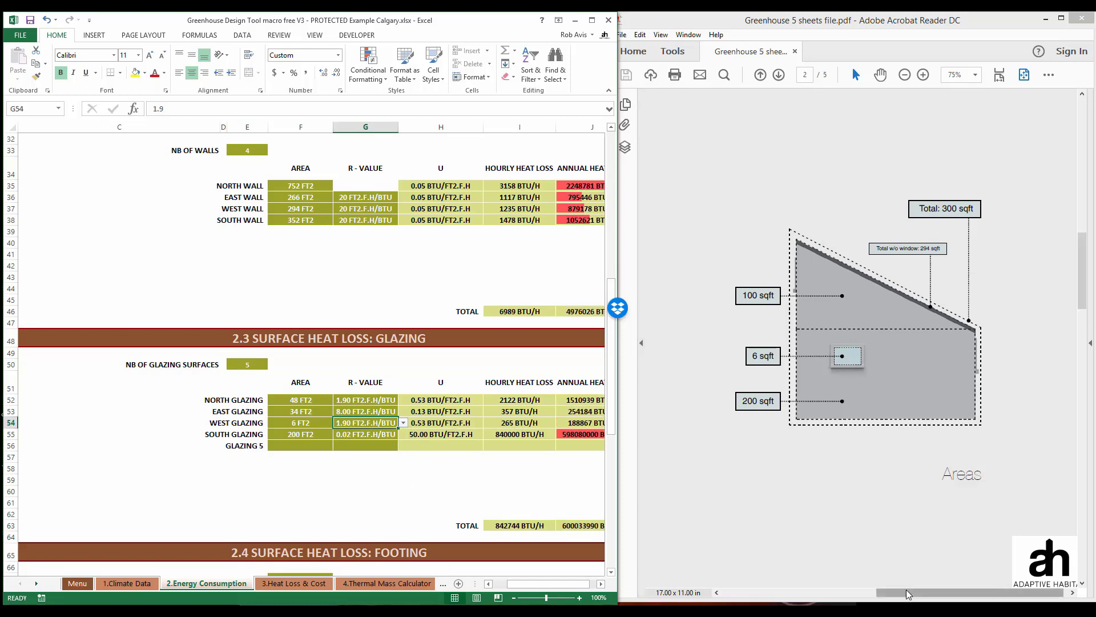
{"action": "scroll", "coordinate": [838, 525], "scroll_direction": "down", "scroll_amount": 1}
{"action": "left_click", "coordinate": [839, 525]}
{"action": "scroll", "coordinate": [838, 525], "scroll_direction": "down", "scroll_amount": 1}
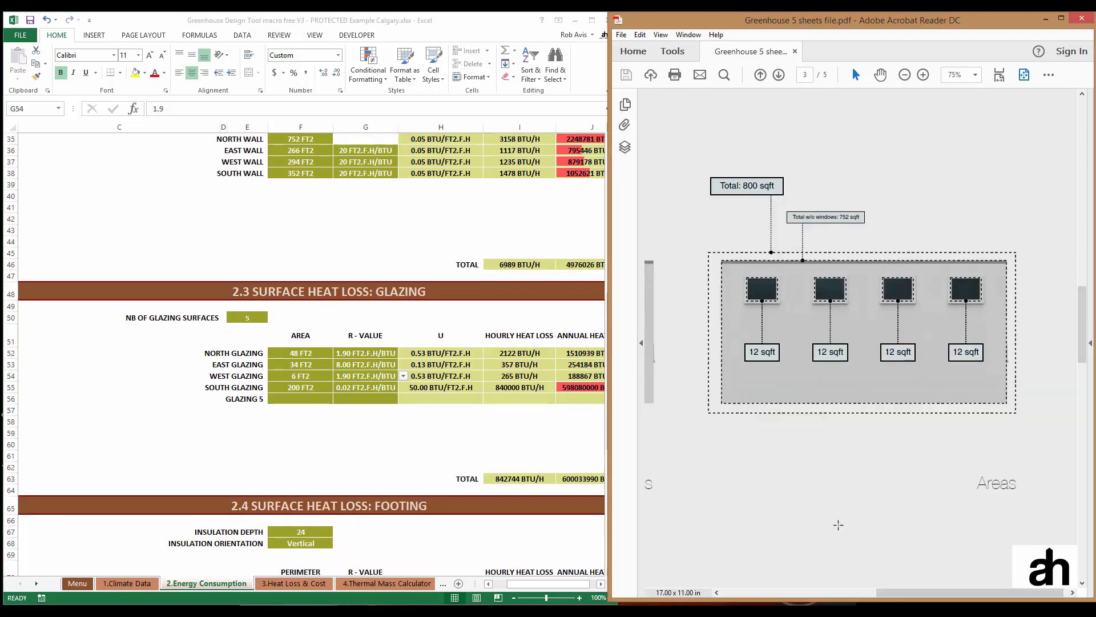
Give south glazing 48 FT2 of area at R-value 1.9.
{"action": "scroll", "coordinate": [838, 524], "scroll_direction": "down", "scroll_amount": 1}
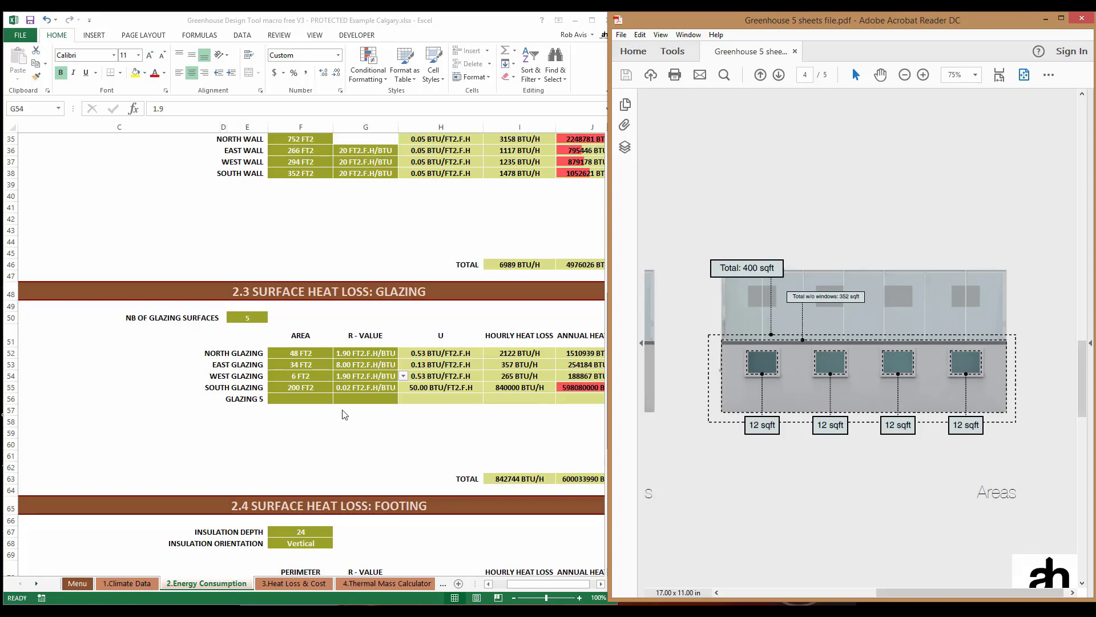
{"action": "left_click", "coordinate": [307, 387]}
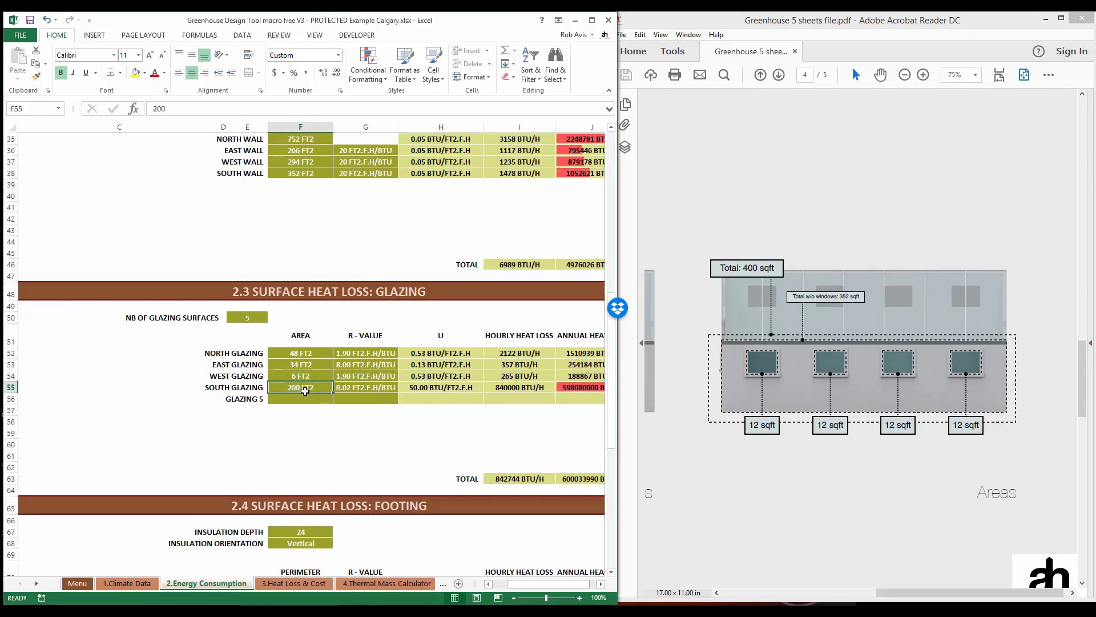
{"action": "type", "text": "48"}
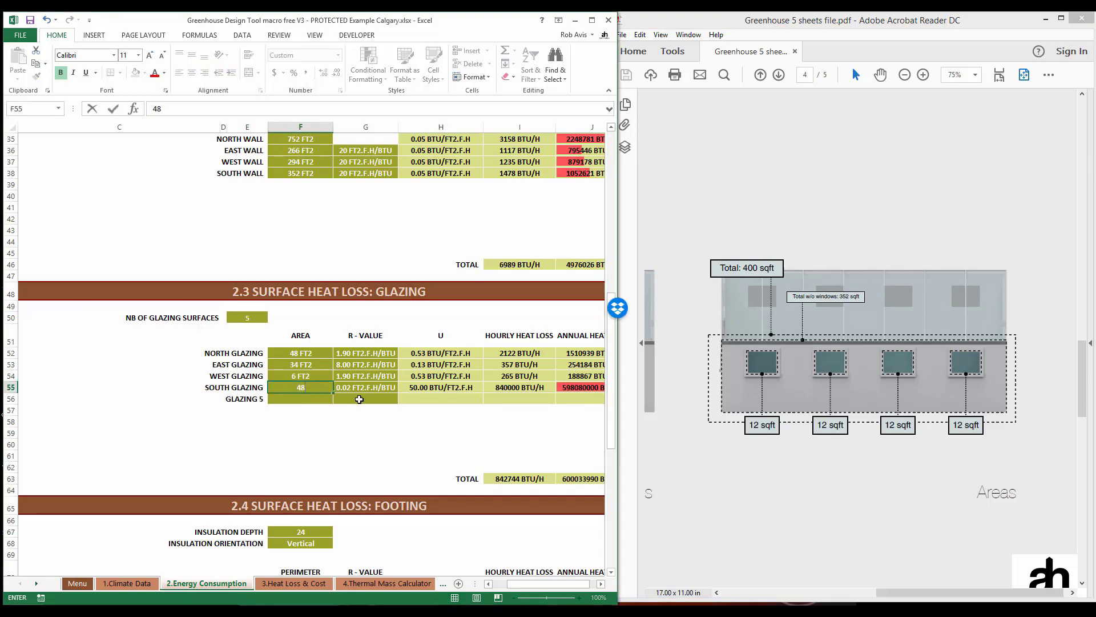
{"action": "left_click", "coordinate": [369, 389]}
{"action": "left_click", "coordinate": [404, 388]}
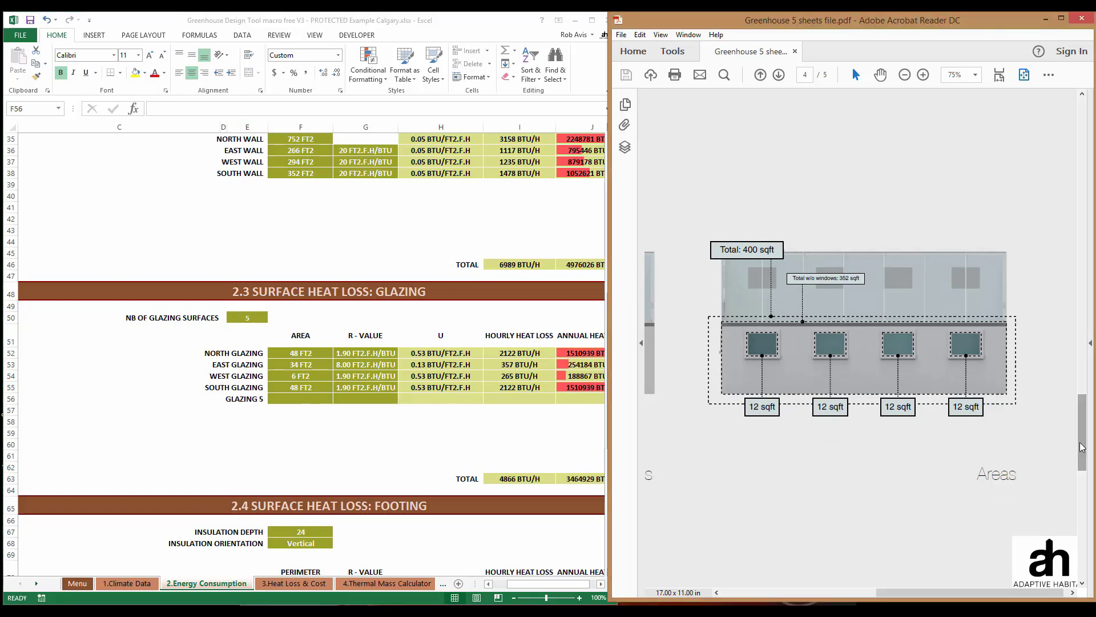
{"action": "left_click_drag", "start_coordinate": [1082, 447], "coordinate": [1082, 557]}
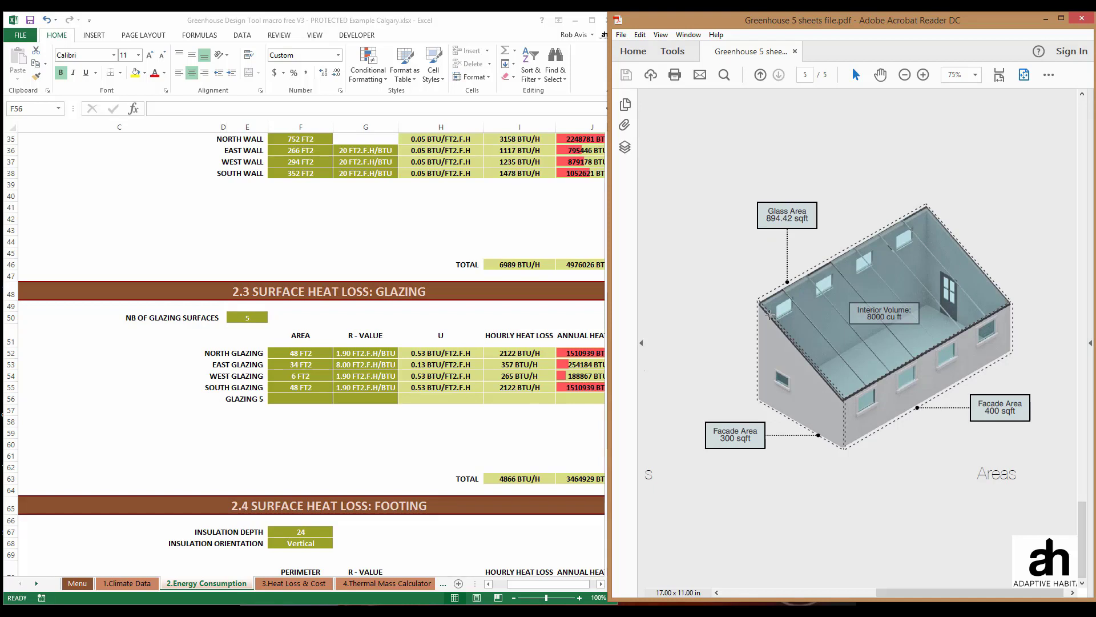
Set Glazing 5 to 894.42 FT2 with R-value 1.9.
{"action": "left_click", "coordinate": [304, 398]}
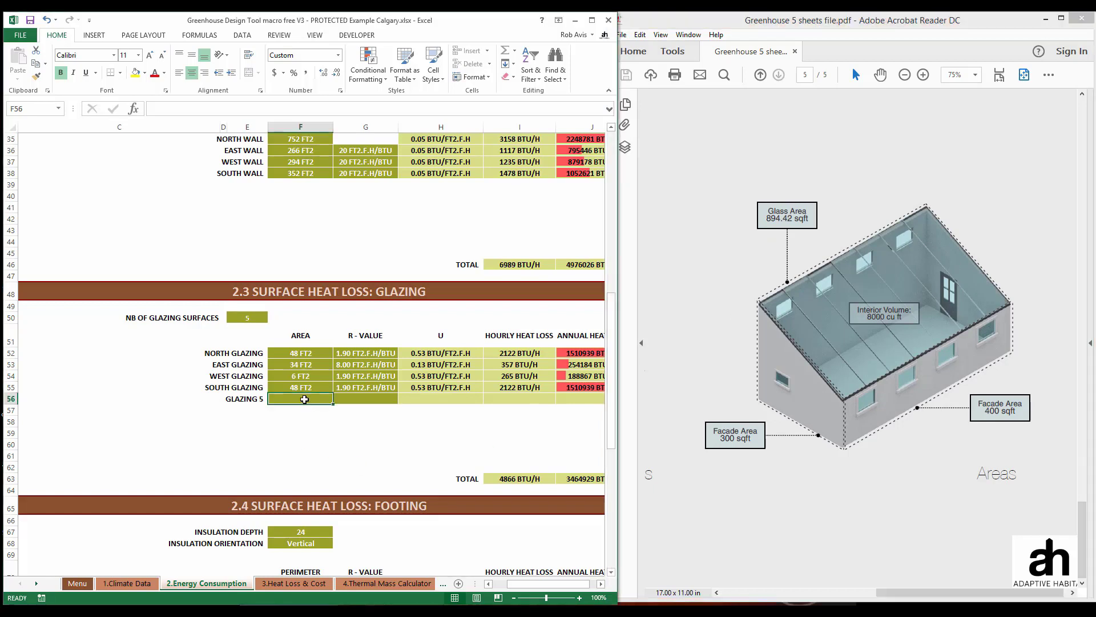
{"action": "type", "text": "894."}
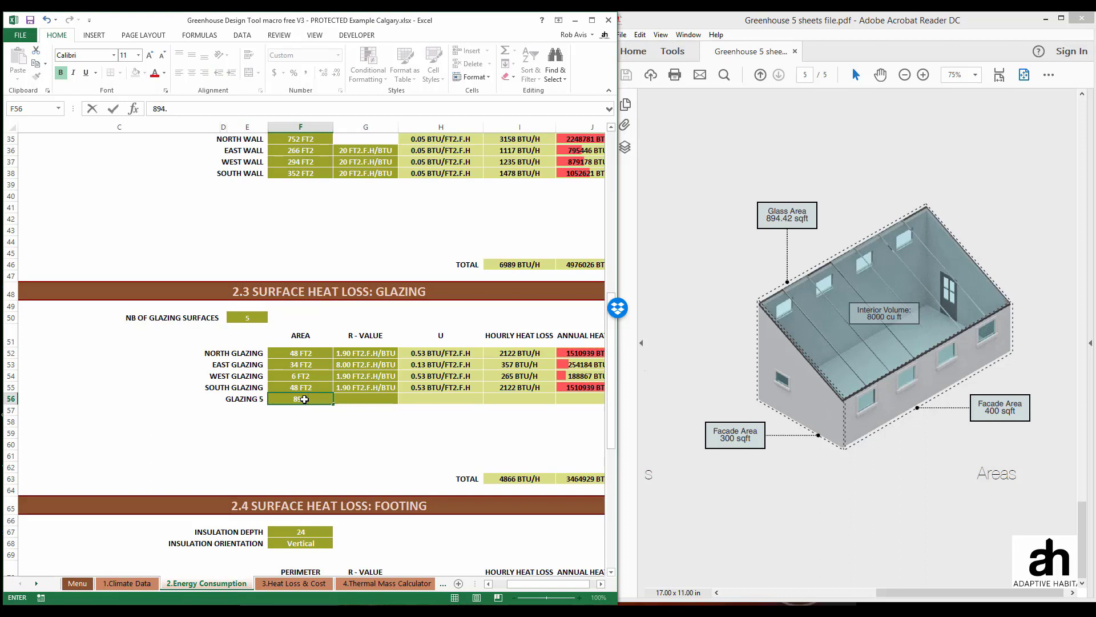
{"action": "type", "text": "42"}
{"action": "left_click", "coordinate": [391, 402]}
{"action": "left_click", "coordinate": [403, 398]}
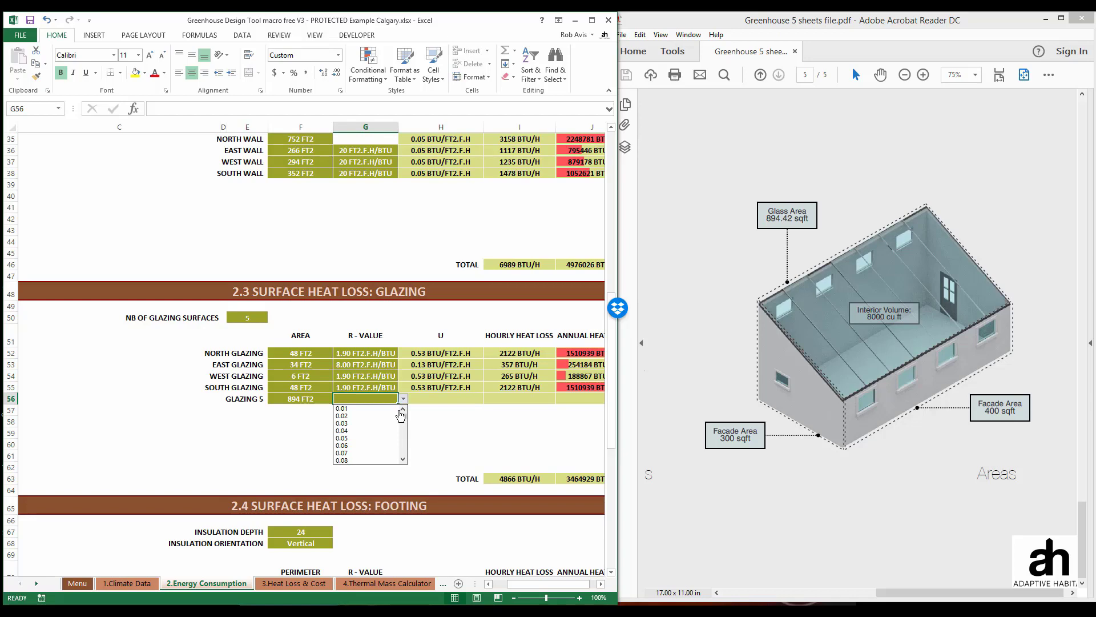
{"action": "type", "text": "1.9"}
{"action": "key", "text": "Return"}
{"action": "left_click_drag", "start_coordinate": [557, 586], "coordinate": [563, 586]}
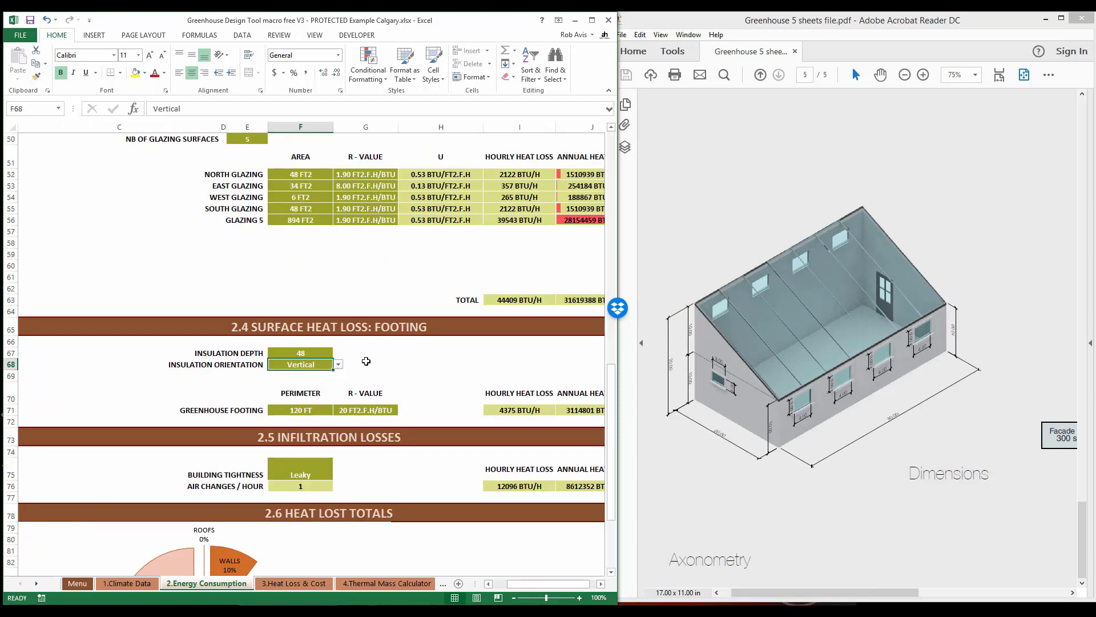
{"action": "left_click", "coordinate": [340, 366]}
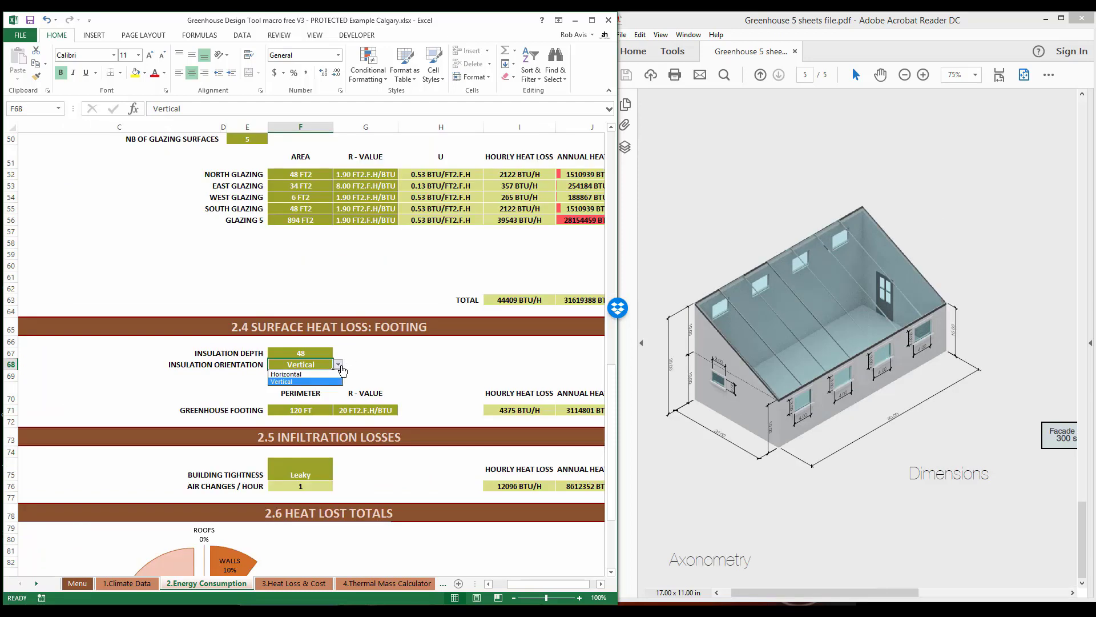
{"action": "left_click", "coordinate": [301, 382]}
{"action": "left_click", "coordinate": [321, 354]}
{"action": "left_click", "coordinate": [339, 353]}
{"action": "left_click", "coordinate": [284, 398]}
{"action": "left_click", "coordinate": [288, 412]}
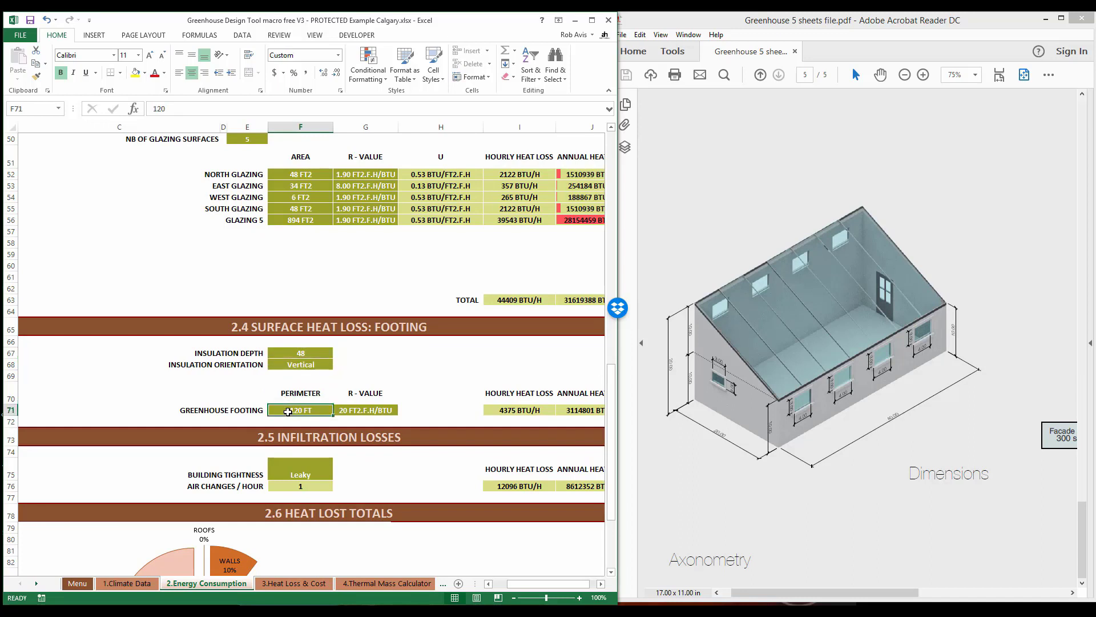
{"action": "left_click", "coordinate": [374, 412]}
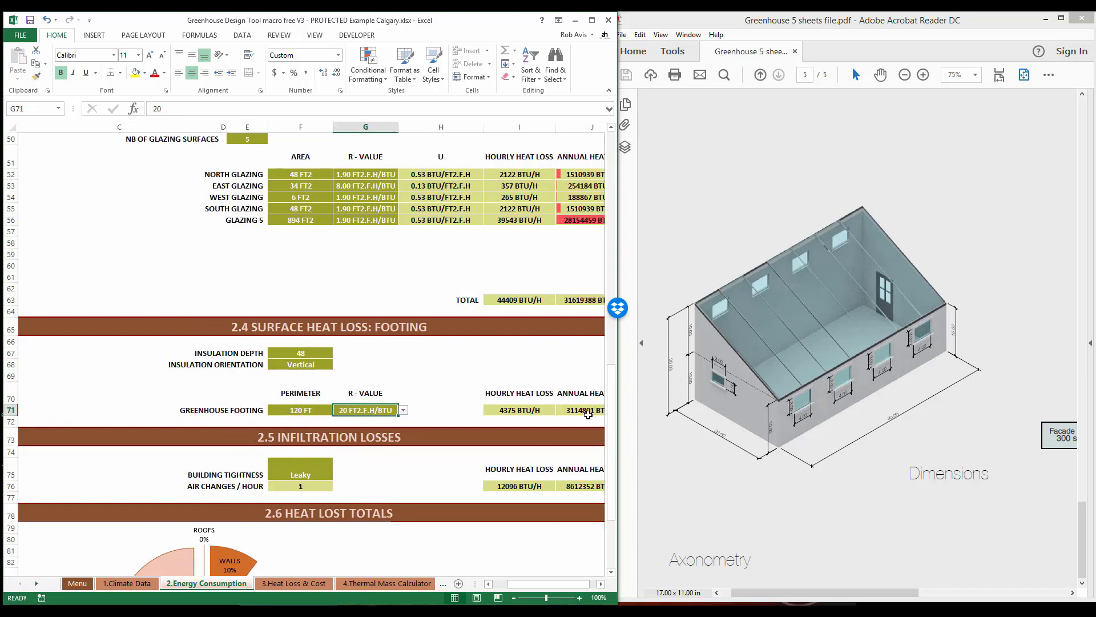
{"action": "key", "text": "Tab"}
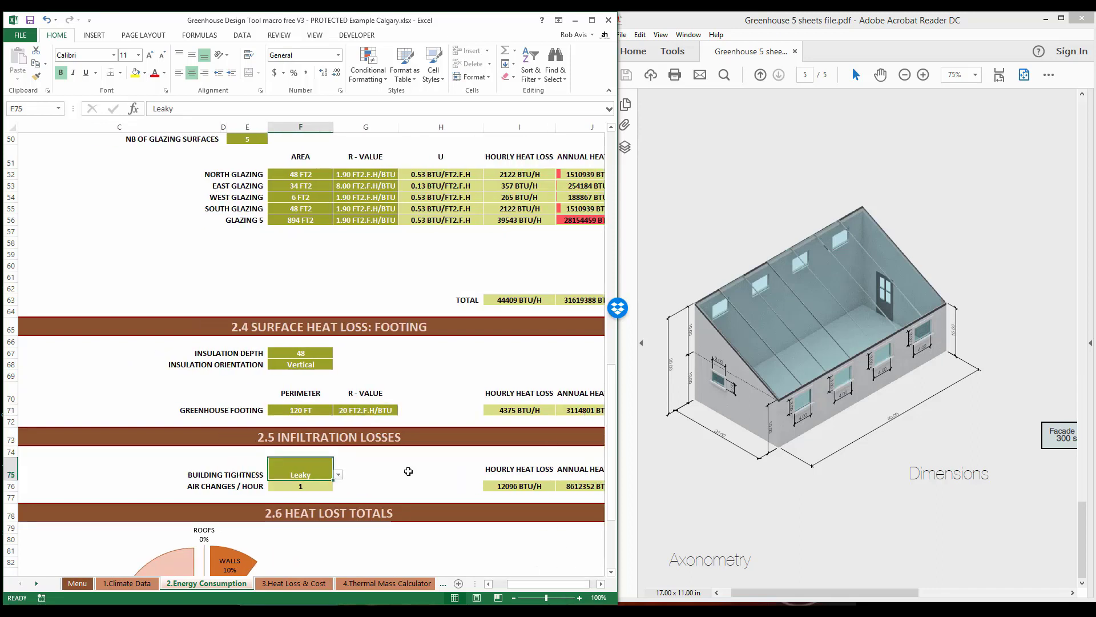
{"action": "scroll", "coordinate": [379, 541], "scroll_direction": "down", "scroll_amount": 4}
{"action": "scroll", "coordinate": [379, 541], "scroll_direction": "right", "scroll_amount": 1}
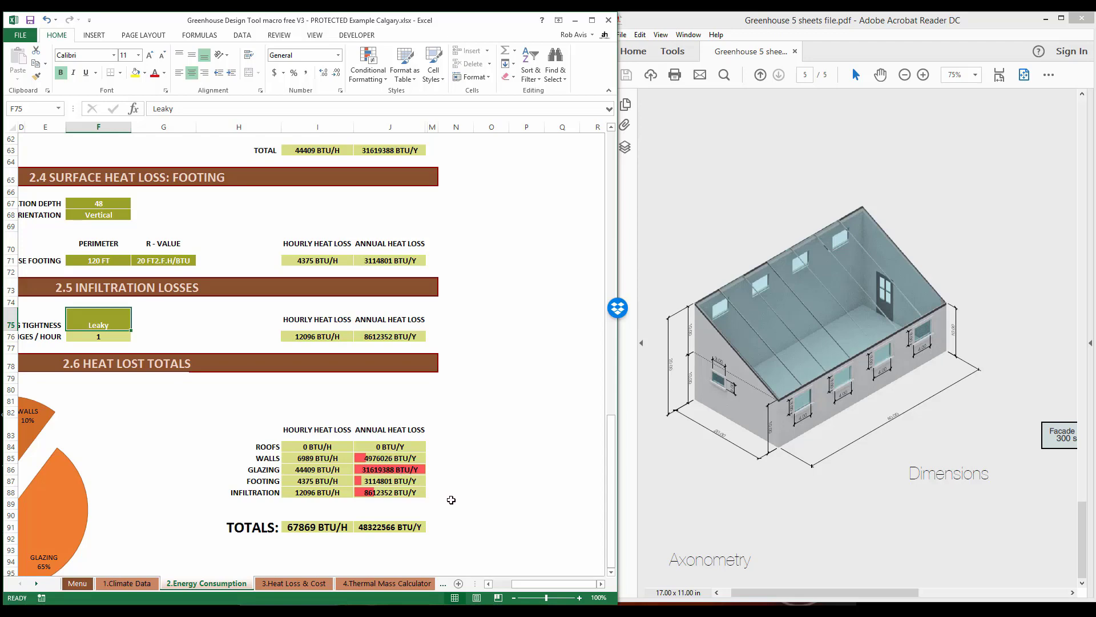
{"action": "left_click_drag", "start_coordinate": [536, 584], "coordinate": [528, 584]}
{"action": "scroll", "coordinate": [418, 505], "scroll_direction": "down", "scroll_amount": 1}
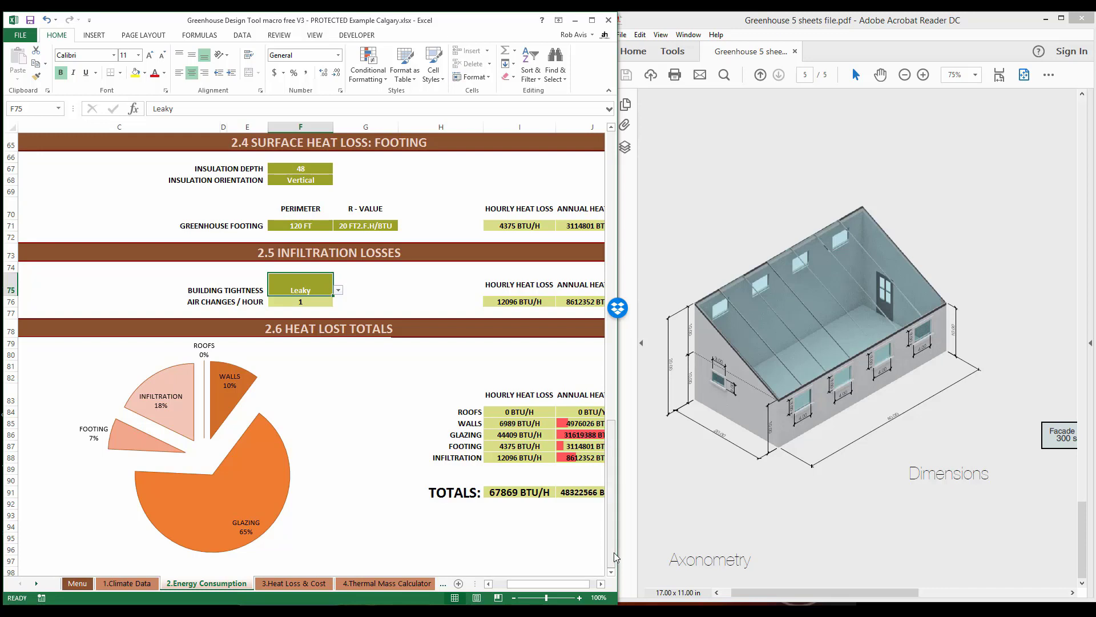
{"action": "left_click_drag", "start_coordinate": [615, 552], "coordinate": [620, 452]}
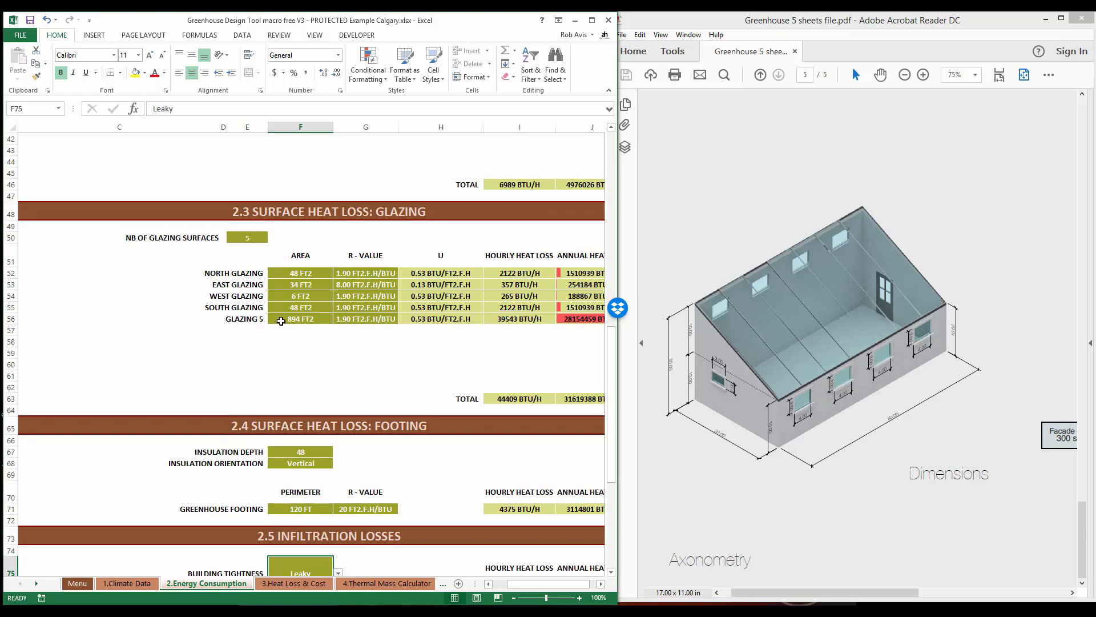
Set Glazing 5's R-value in G56 to 4.03, dropping total heat loss to 46969 BTU/H.
{"action": "left_click", "coordinate": [347, 320]}
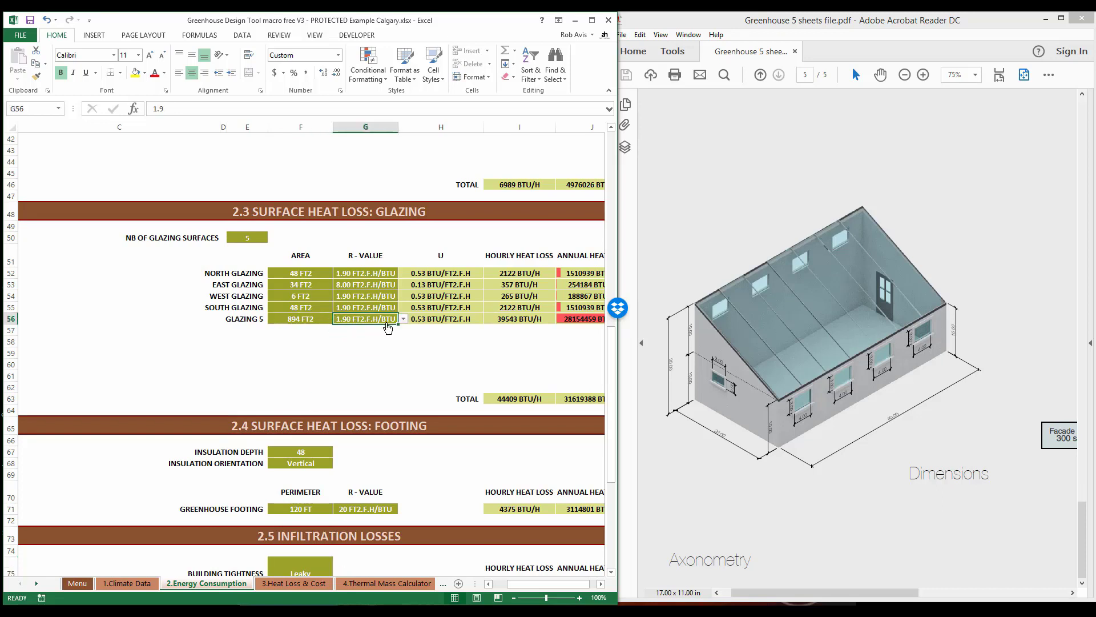
{"action": "left_click", "coordinate": [403, 319]}
{"action": "left_click_drag", "start_coordinate": [403, 340], "coordinate": [404, 350]}
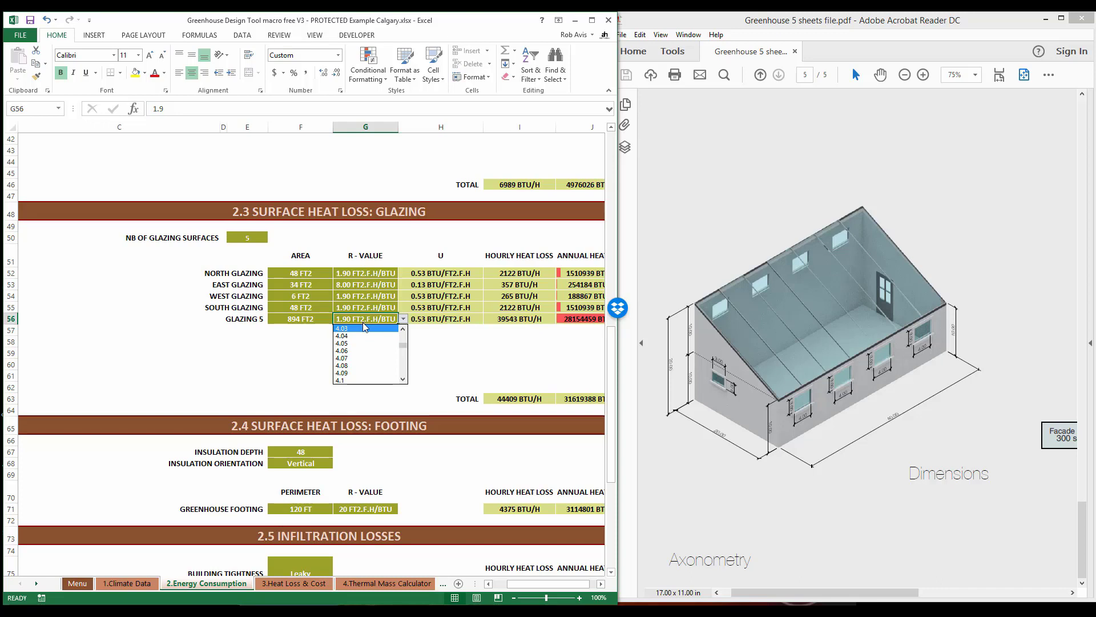
{"action": "left_click", "coordinate": [364, 327]}
{"action": "left_click_drag", "start_coordinate": [604, 437], "coordinate": [610, 537]}
{"action": "left_click_drag", "start_coordinate": [559, 585], "coordinate": [564, 585]}
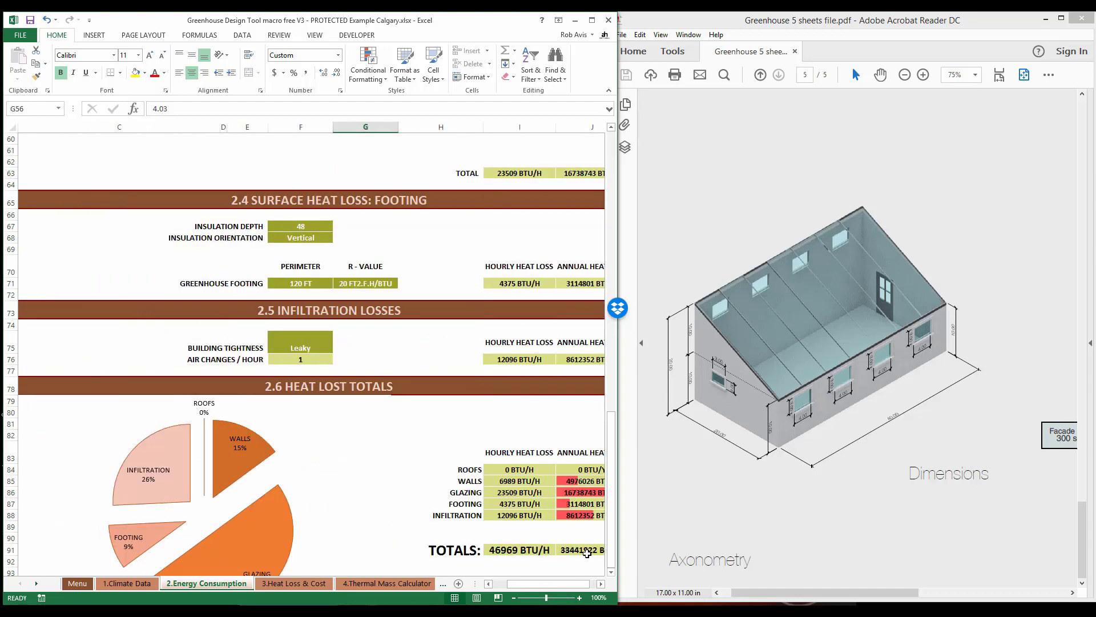